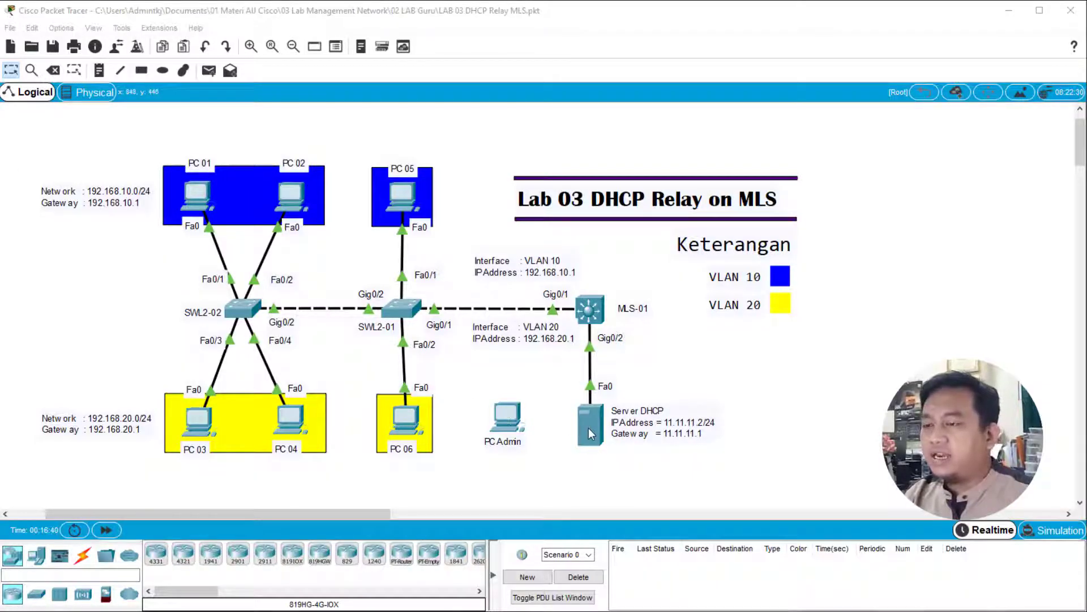
# - Open the DHCP service settings of the DHCP server and check the MLS-01 connection in the topology
pyautogui.click(589, 427)
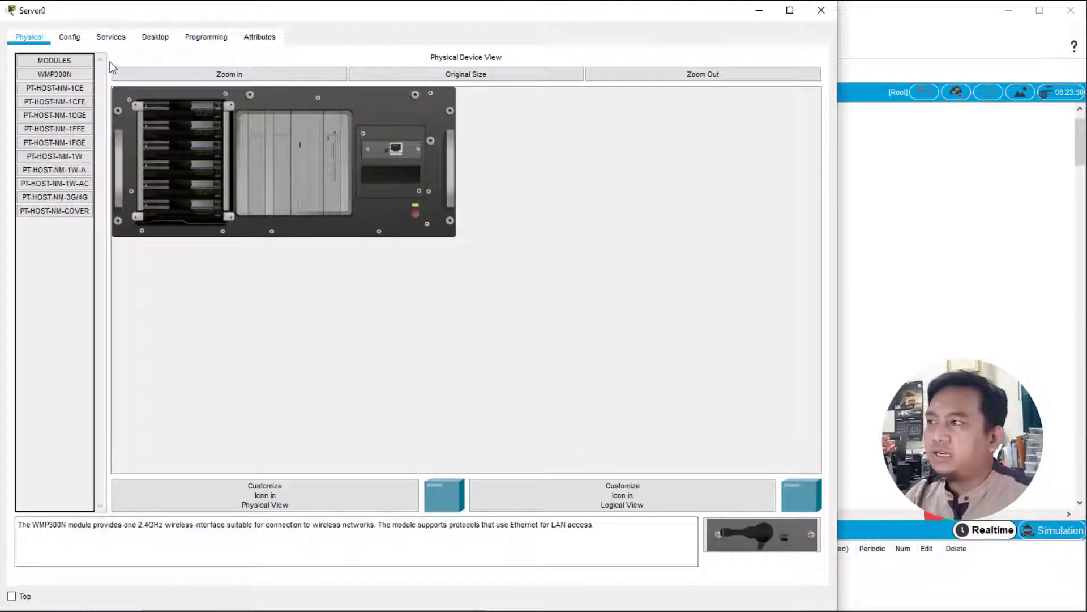
pyautogui.click(110, 36)
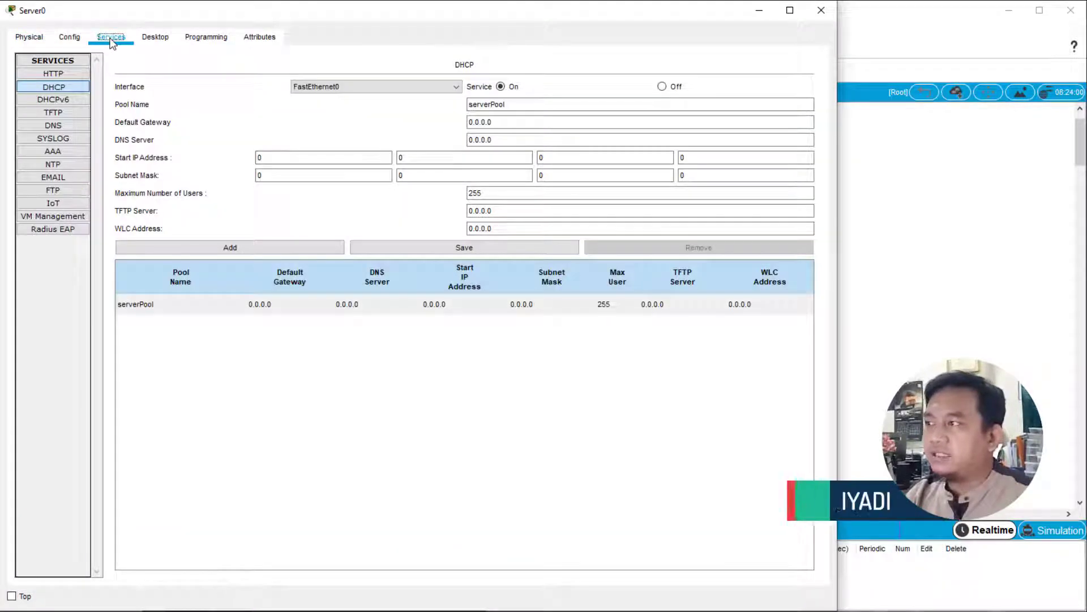
pyautogui.click(67, 89)
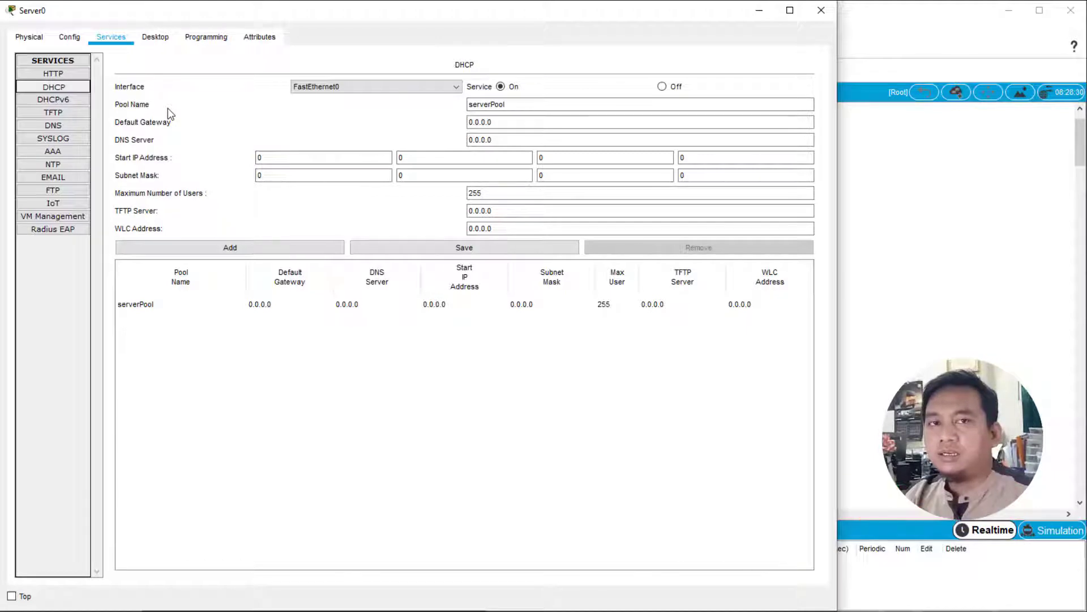
pyautogui.click(988, 228)
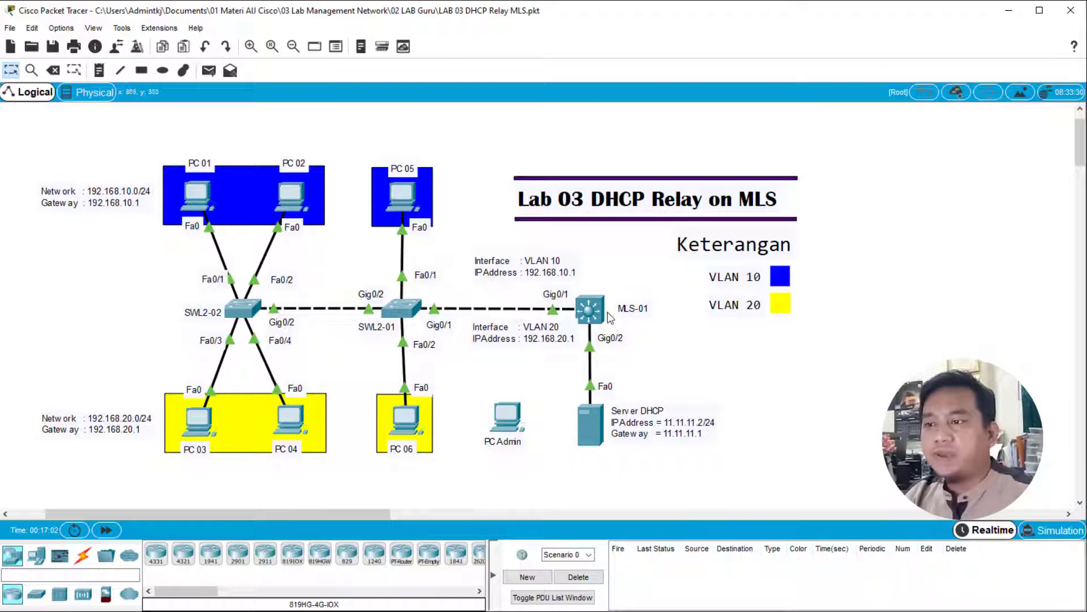
pyautogui.moveTo(607, 318)
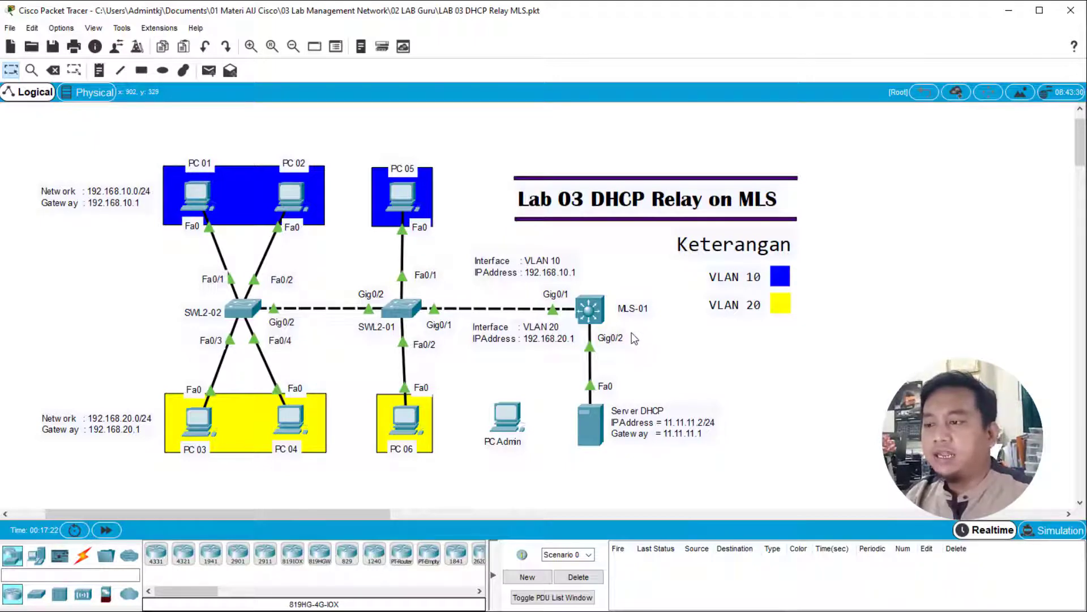
# - Return to the server's DHCP settings and enter MLS as the pool name
pyautogui.doubleClick(591, 428)
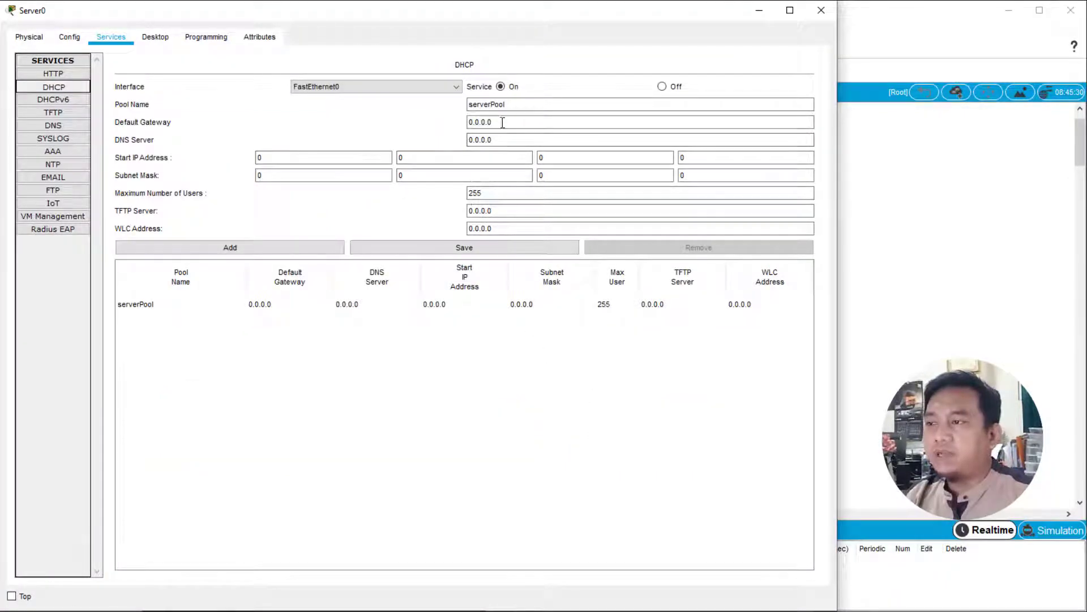
pyautogui.click(516, 105)
pyautogui.doubleClick(516, 106)
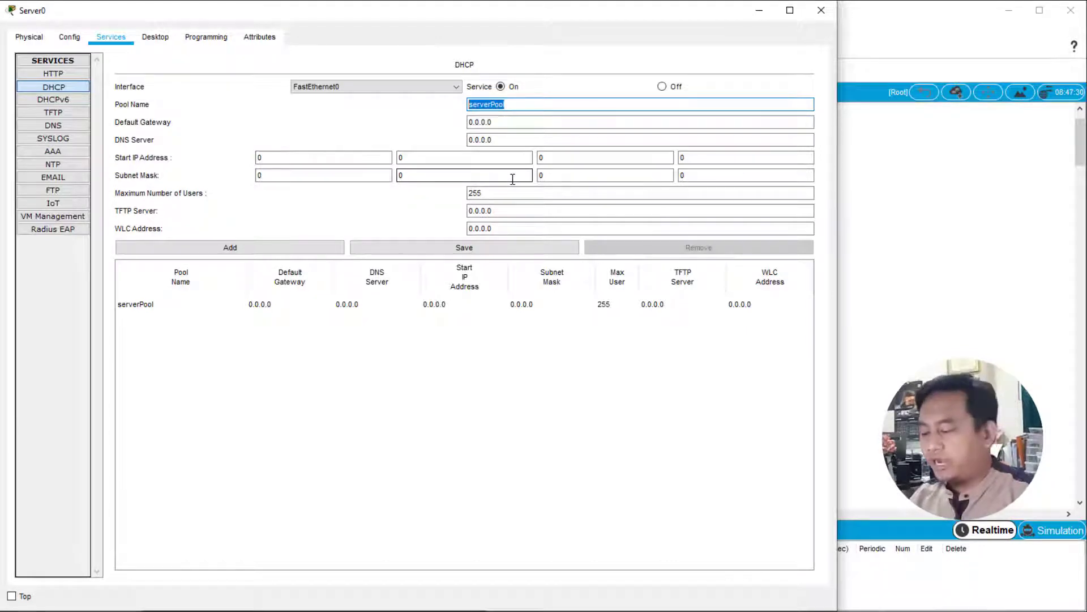
pyautogui.write('m')
pyautogui.press('BackSpace')
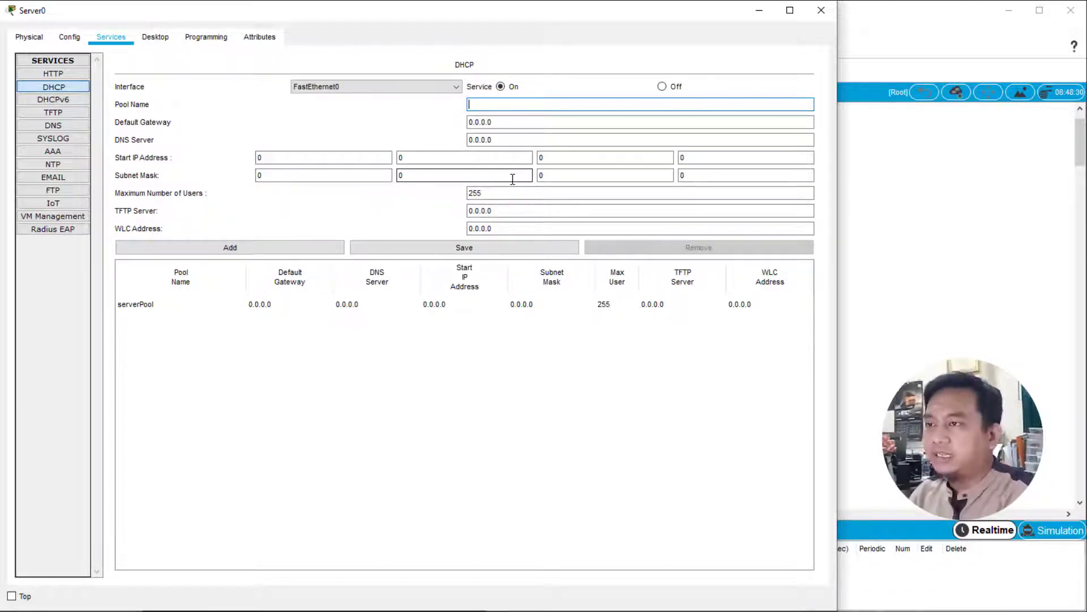
pyautogui.write('MLS')
# - Set the MLS pool's start IP address to 11.11.11.1
pyautogui.press('Tab')
pyautogui.press('Tab')
pyautogui.press('Tab')
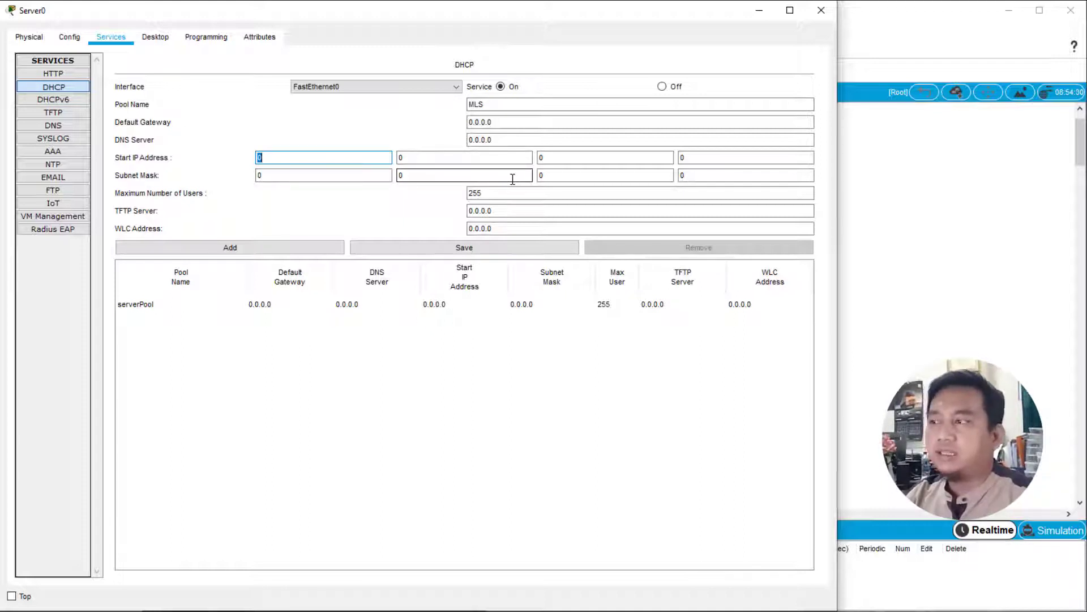
pyautogui.write('11')
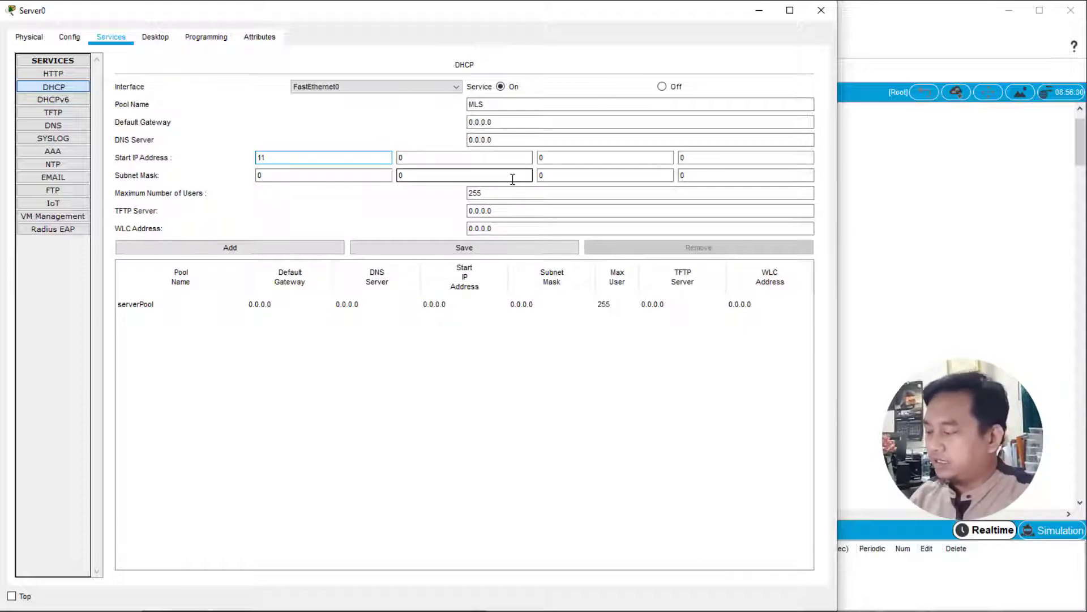
pyautogui.press('.')
pyautogui.write('11')
pyautogui.press('.')
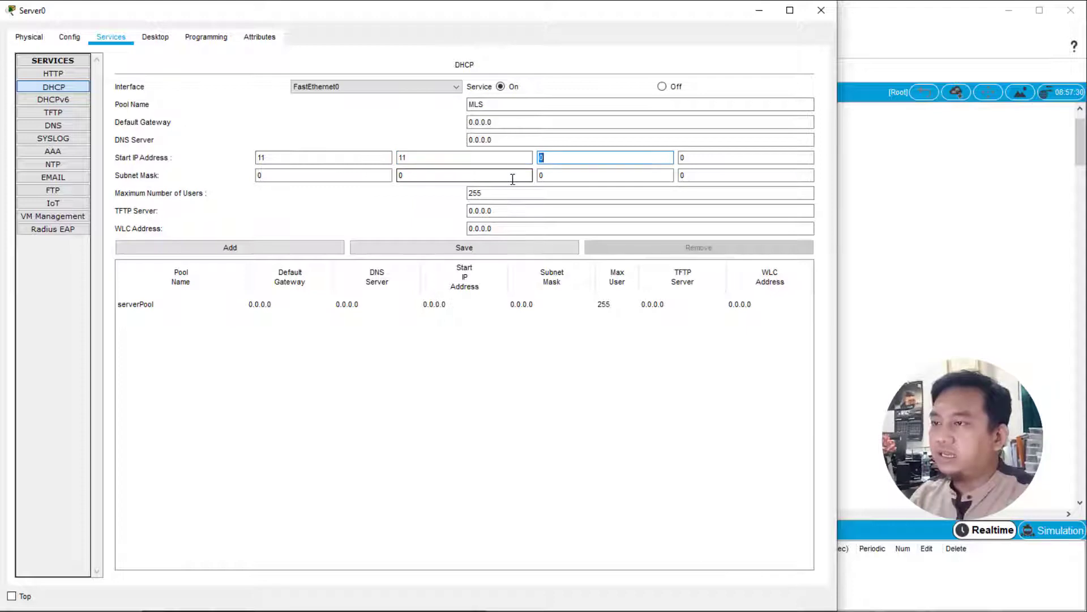
pyautogui.write('11')
pyautogui.press('.')
pyautogui.write('1')
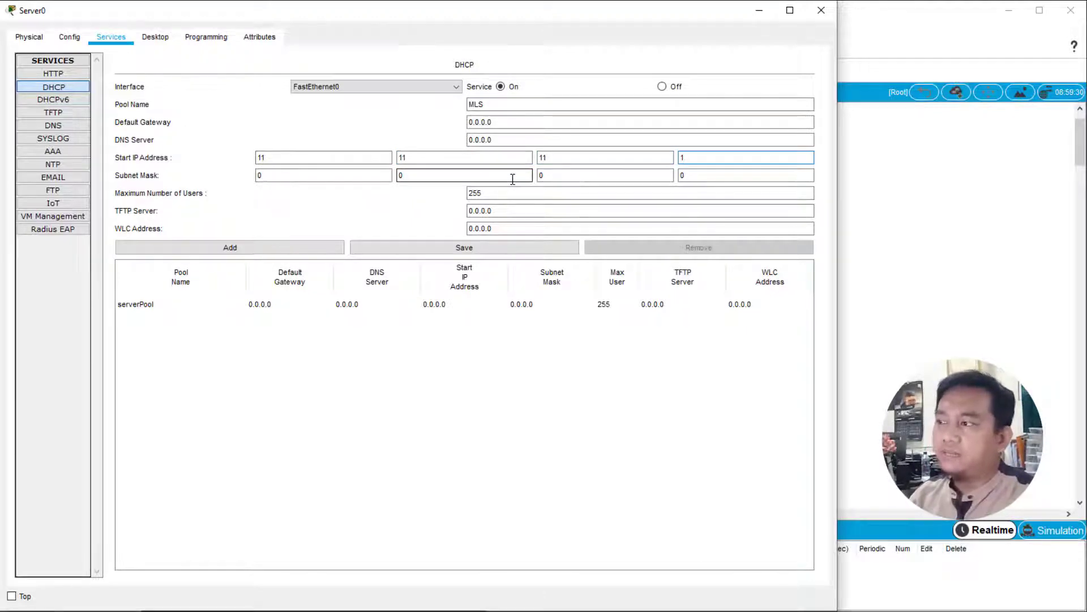
# - Set the MLS pool's subnet mask to 255.255.255.0
pyautogui.press('Tab')
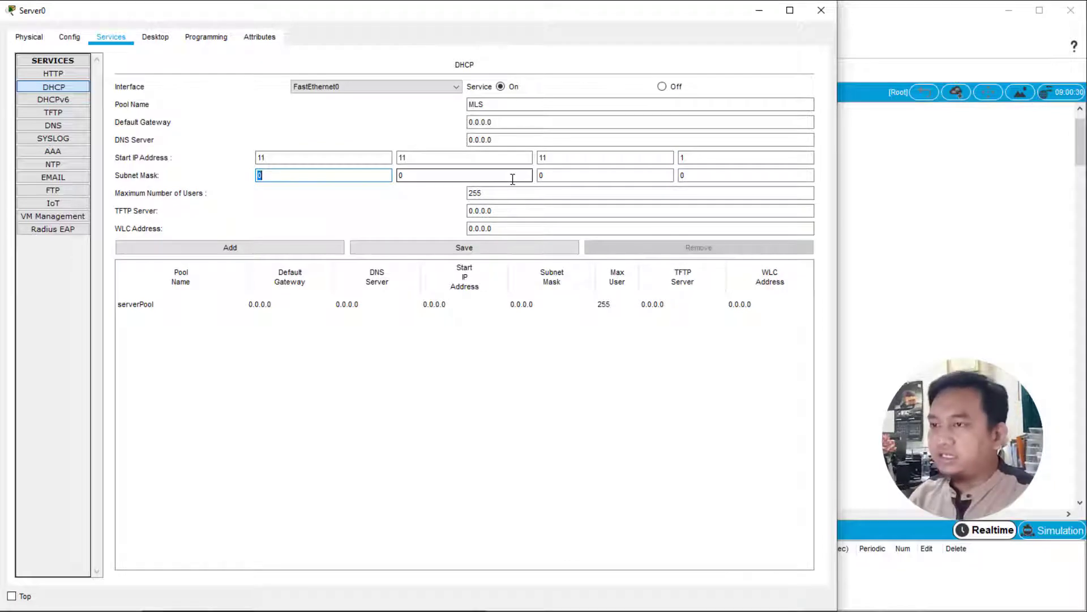
pyautogui.click(971, 205)
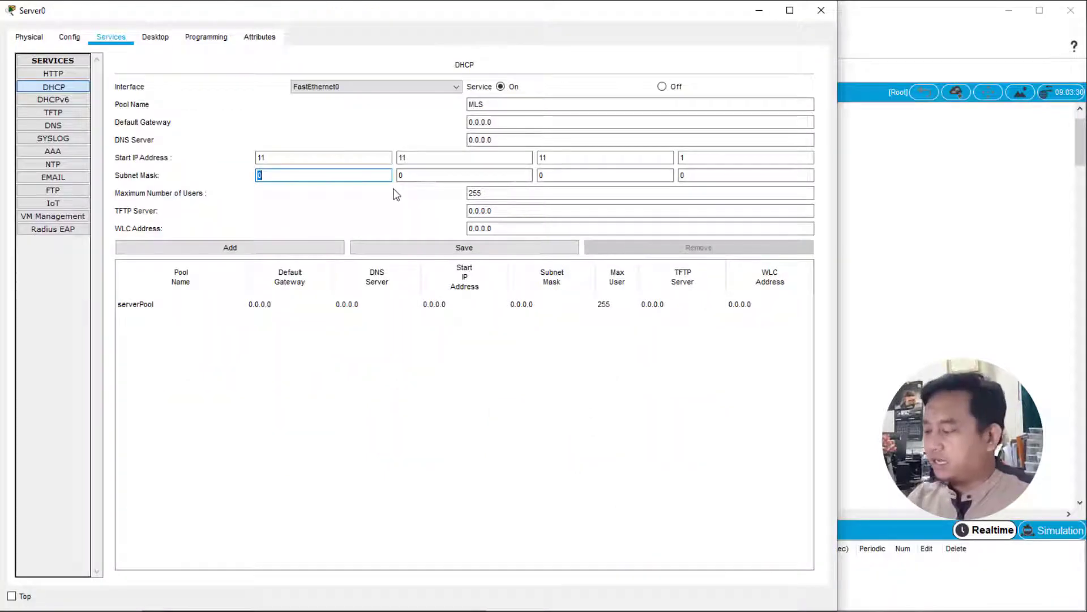
pyautogui.write('255')
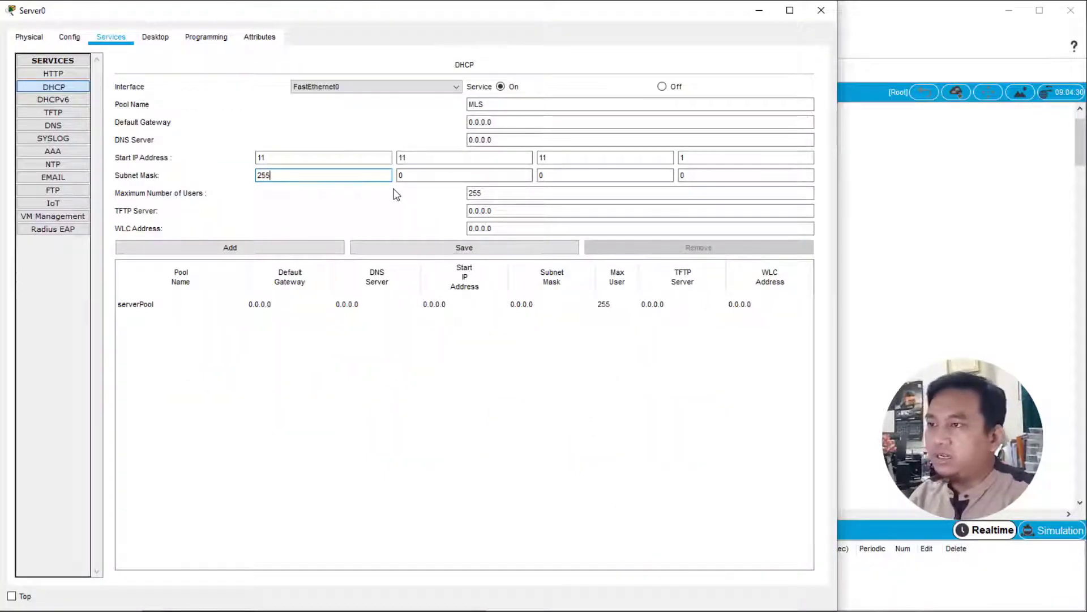
pyautogui.press('Tab')
pyautogui.write('255')
pyautogui.press('Tab')
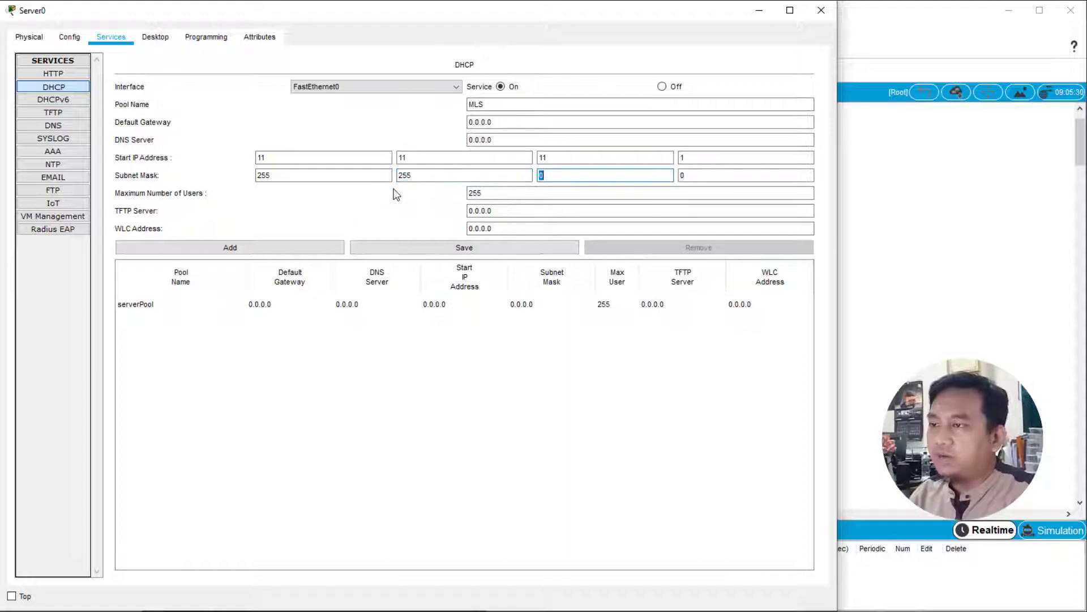
pyautogui.write('255')
pyautogui.press('Tab')
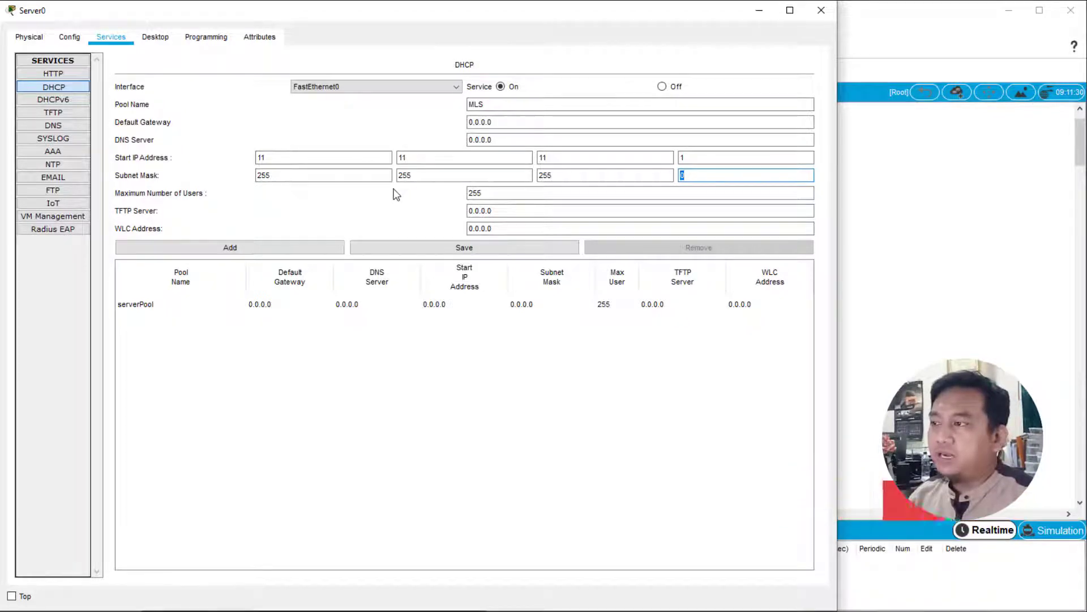
# - Limit the MLS pool to a maximum of 1 user and add it to the server's DHCP pools
pyautogui.press('Tab')
pyautogui.write('1')
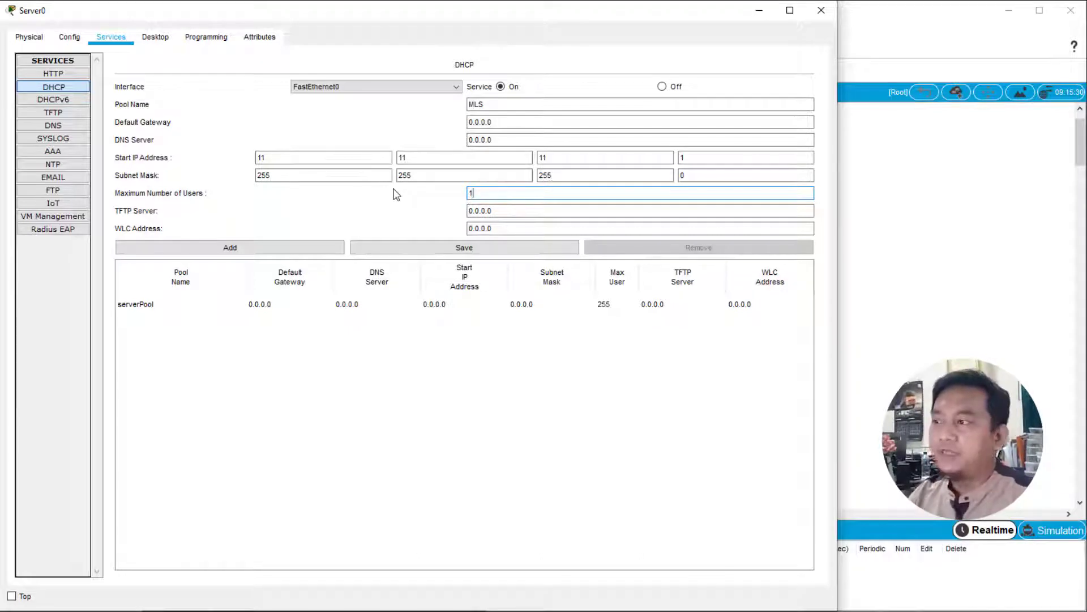
pyautogui.click(279, 252)
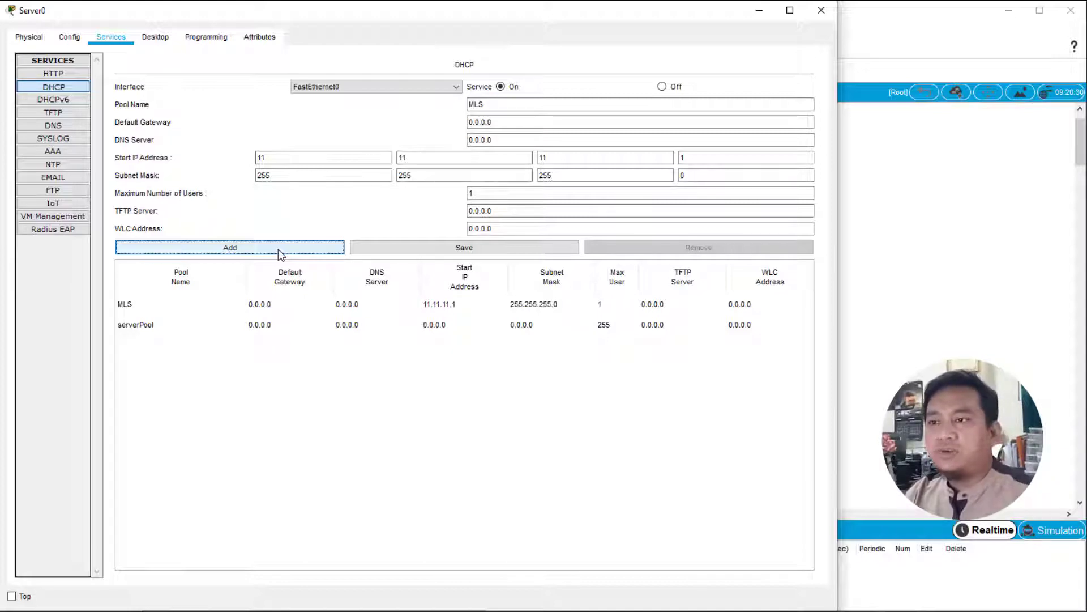
pyautogui.click(961, 224)
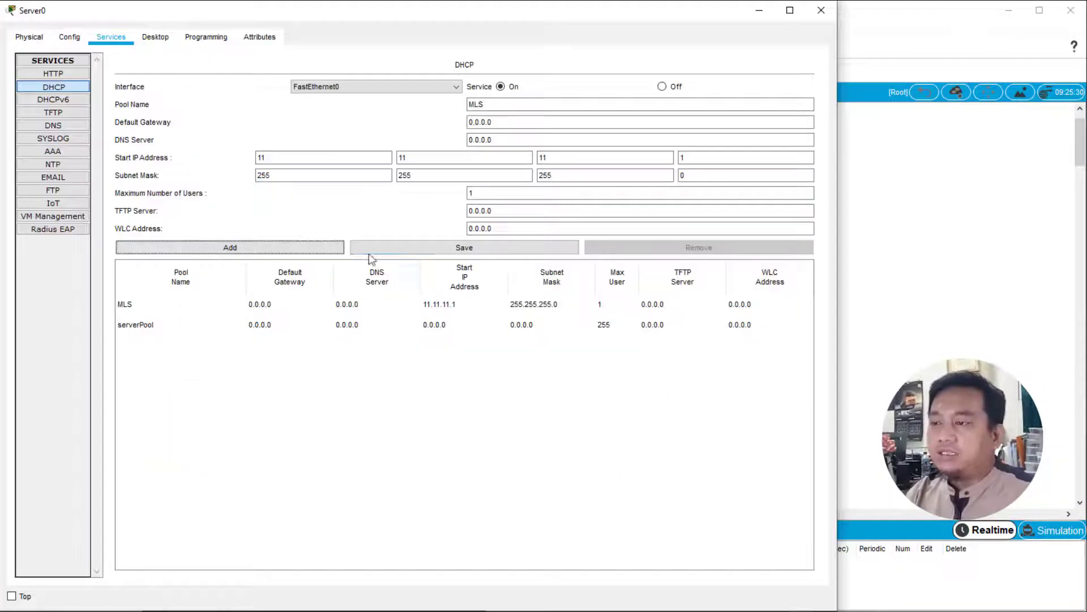
# - Enter Guru as the pool name for the next DHCP pool
pyautogui.click(497, 106)
pyautogui.moveTo(497, 105); pyautogui.dragTo(442, 128)
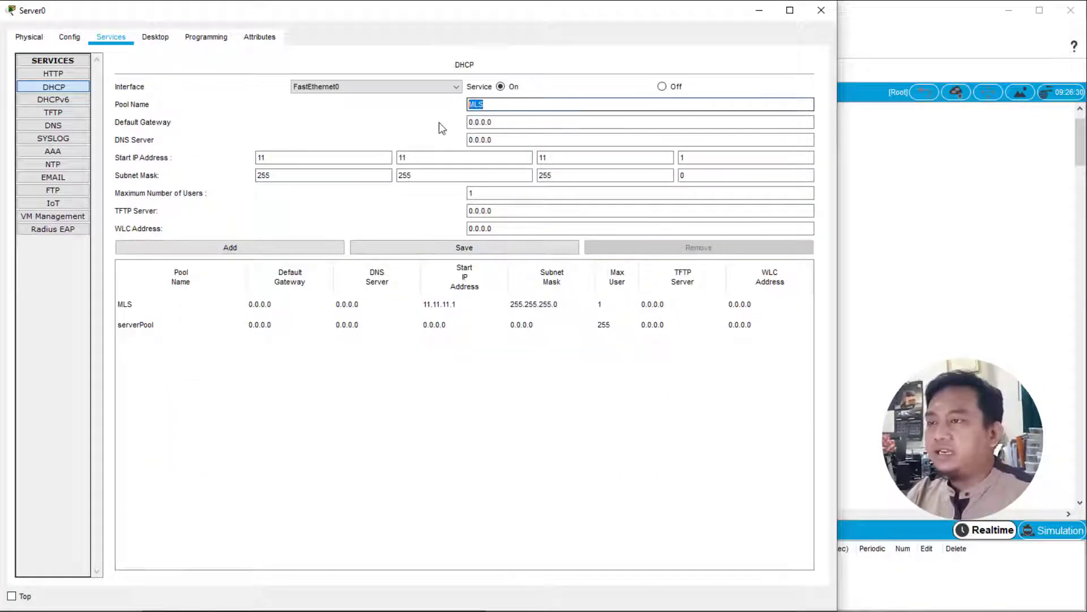
pyautogui.write('pool1')
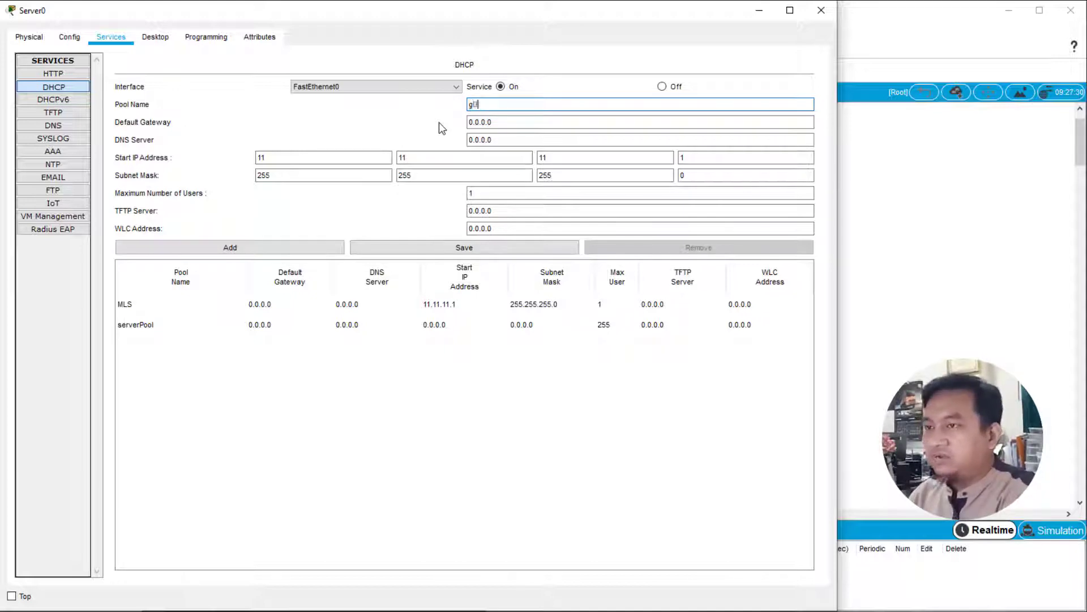
pyautogui.press('BackSpace')
pyautogui.press('BackSpace')
pyautogui.press('BackSpace')
pyautogui.press('BackSpace')
pyautogui.press('BackSpace')
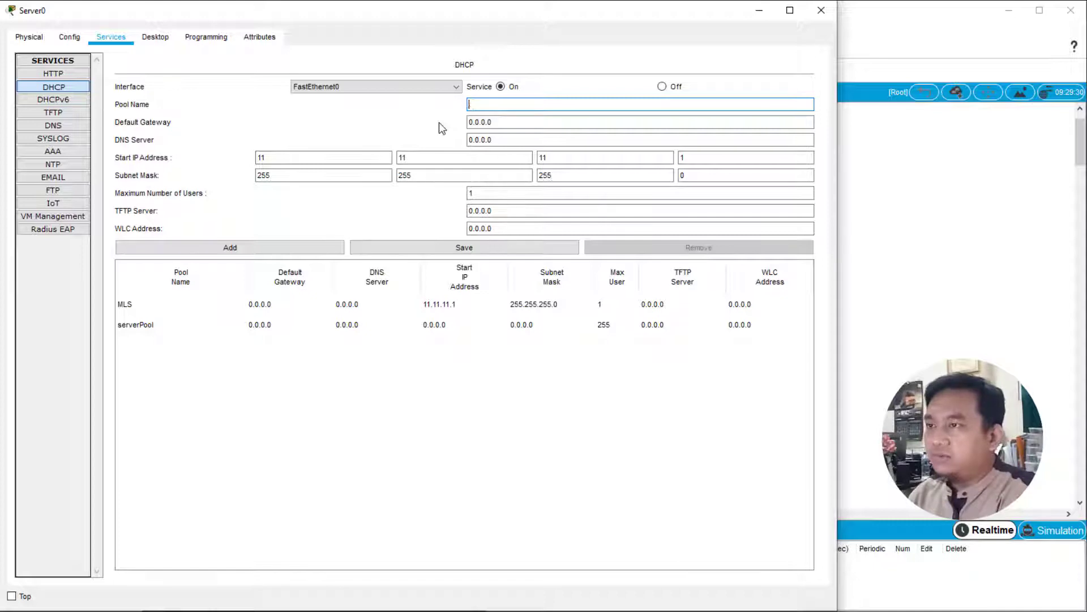
pyautogui.write('Guru')
# - Set the Guru pool's default gateway to 192.168.10.1 and its DNS server to 8.8.8.8
pyautogui.press('Tab')
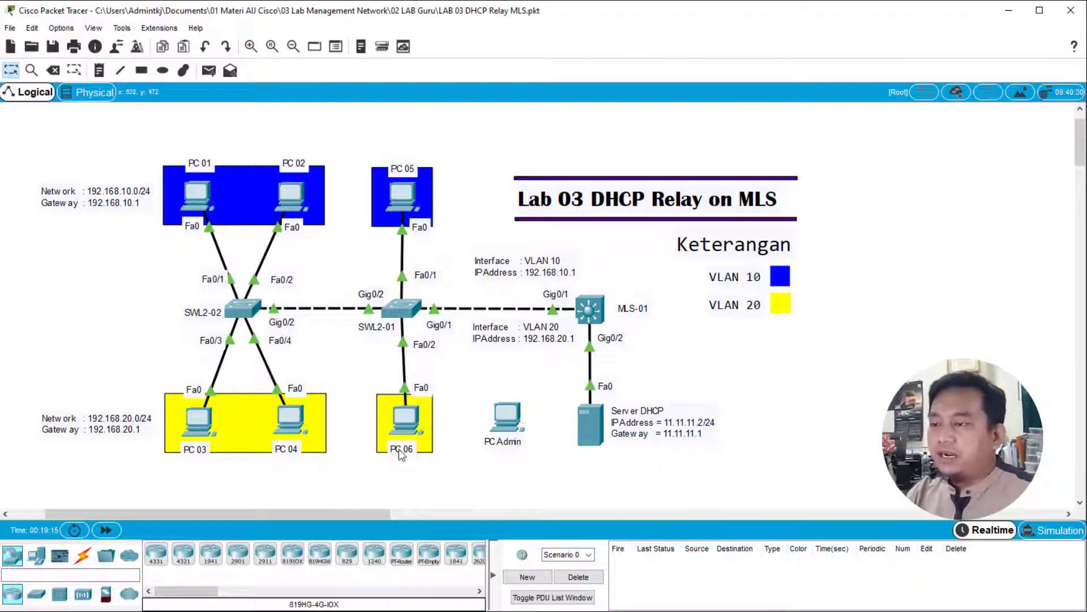
pyautogui.click(599, 424)
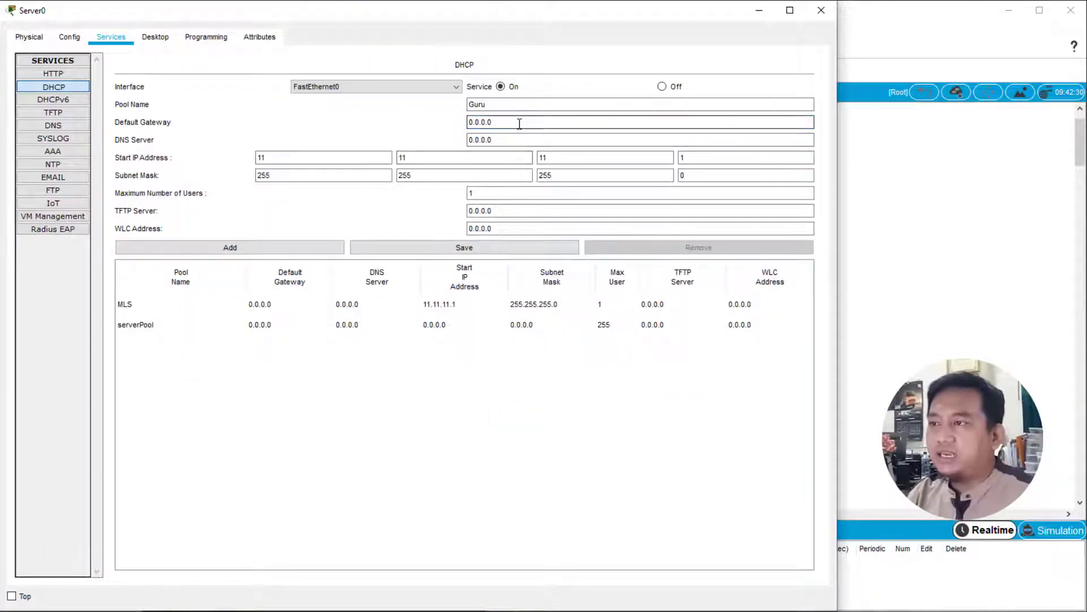
pyautogui.write('192')
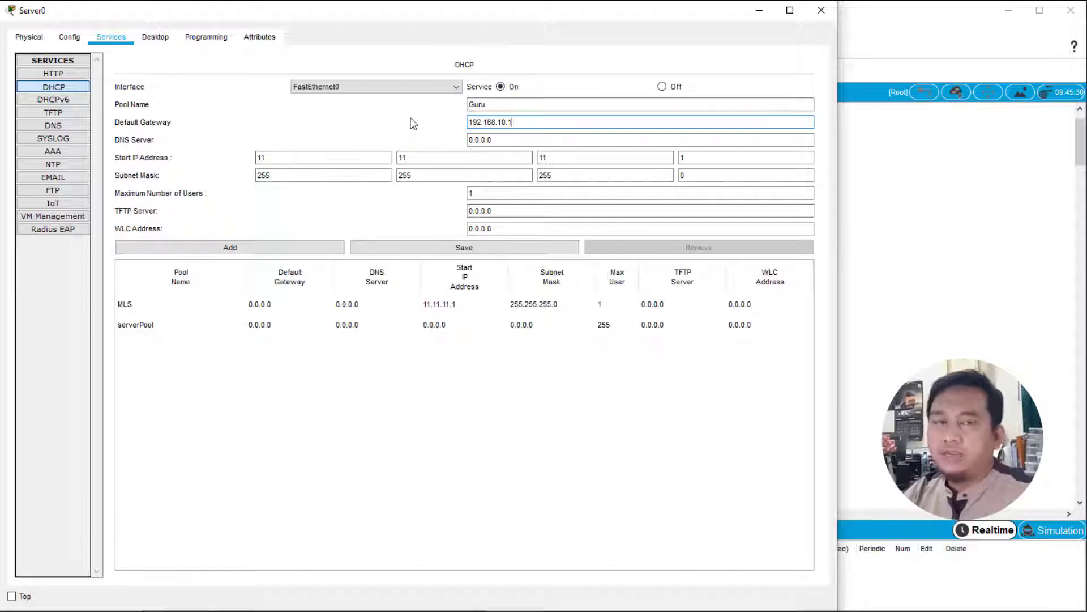
pyautogui.write('.168.10.1')
pyautogui.press('Tab')
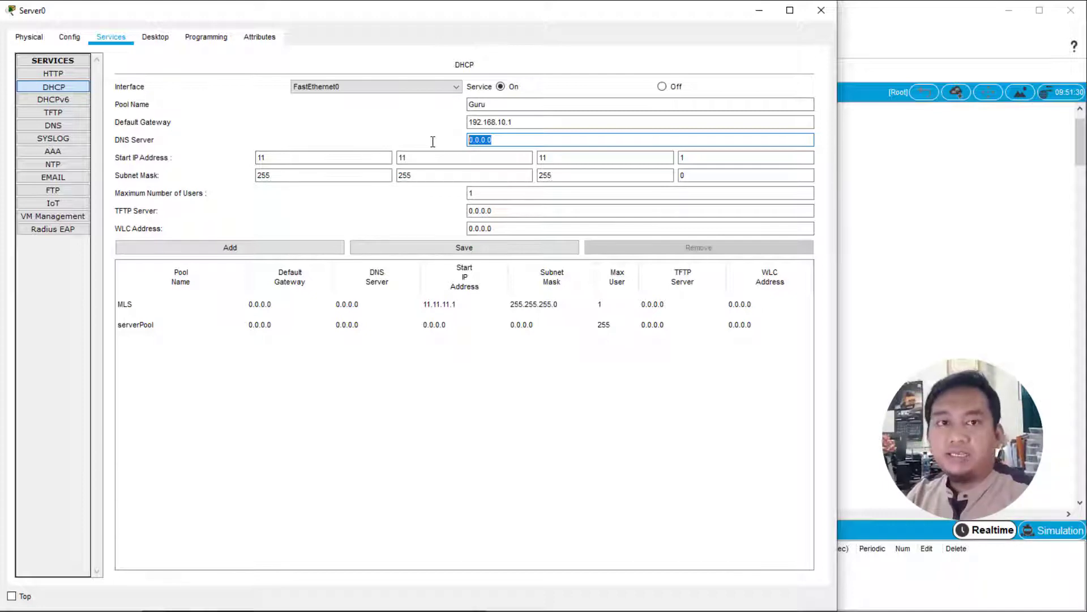
pyautogui.write('8.8.8.')
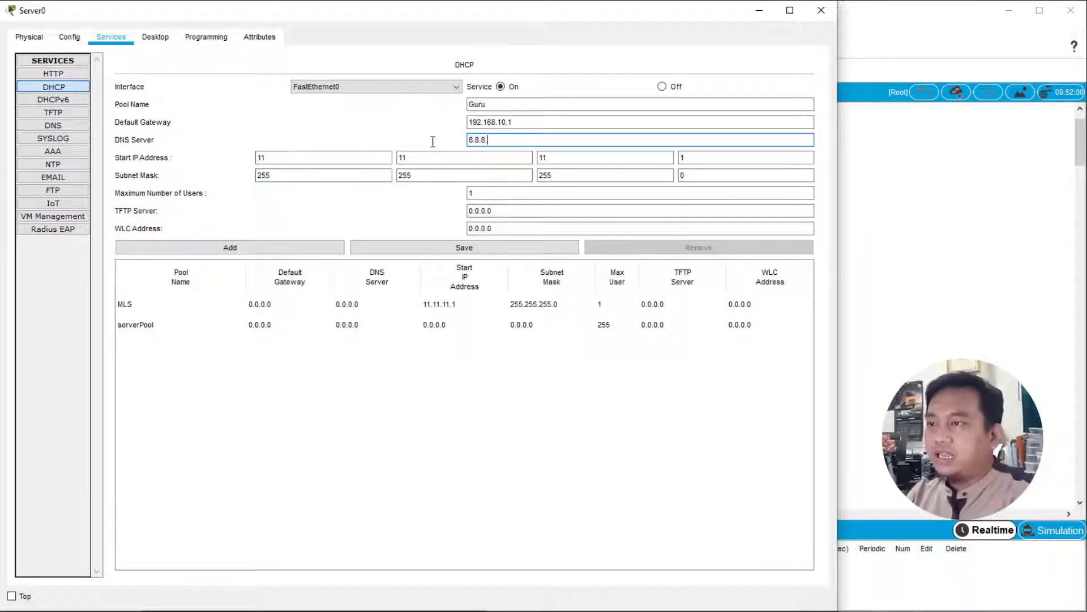
pyautogui.write('8')
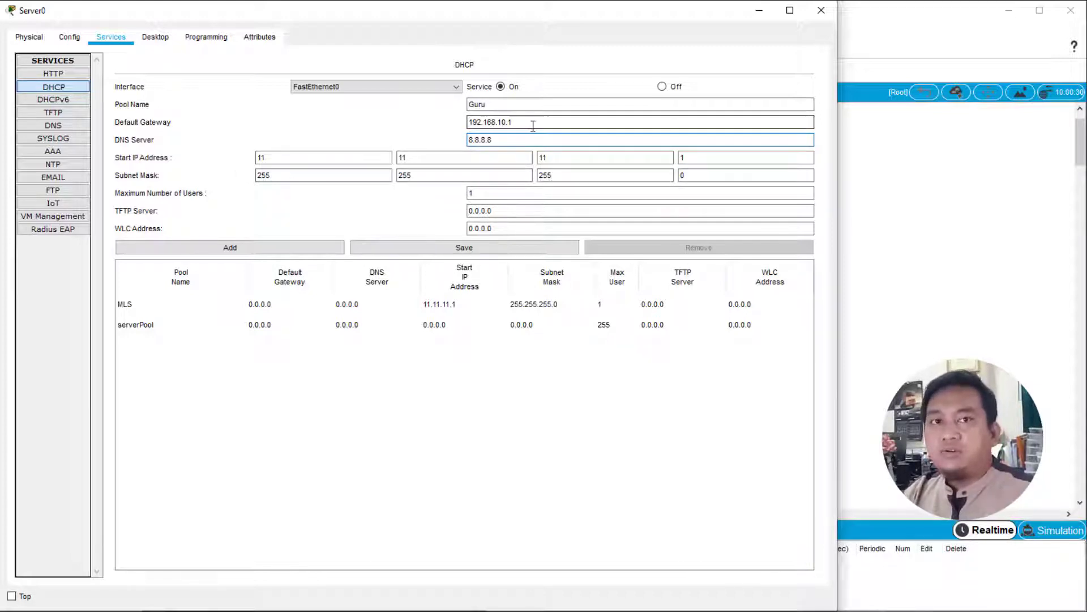
# - Set the Guru pool's start IP address to 192.168.10.2 and return to the network topology
pyautogui.doubleClick(287, 157)
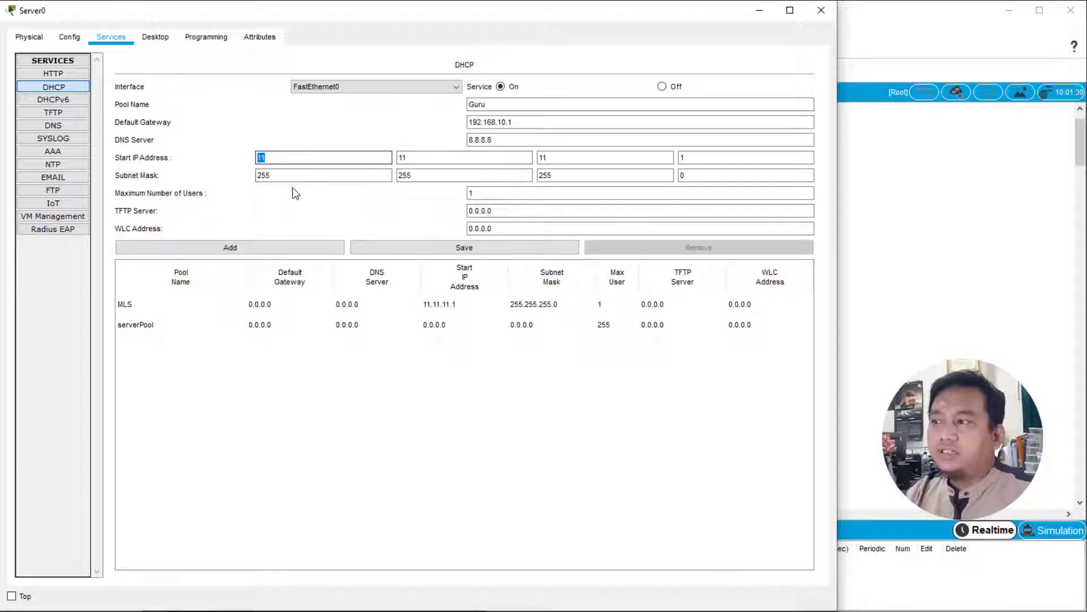
pyautogui.write('19')
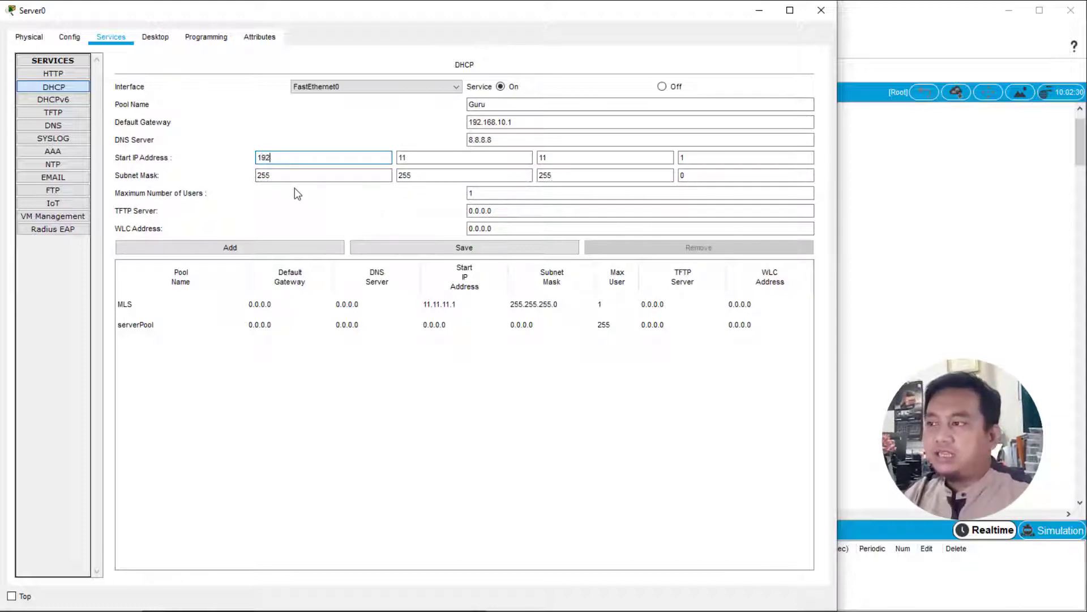
pyautogui.write('2')
pyautogui.press('Tab')
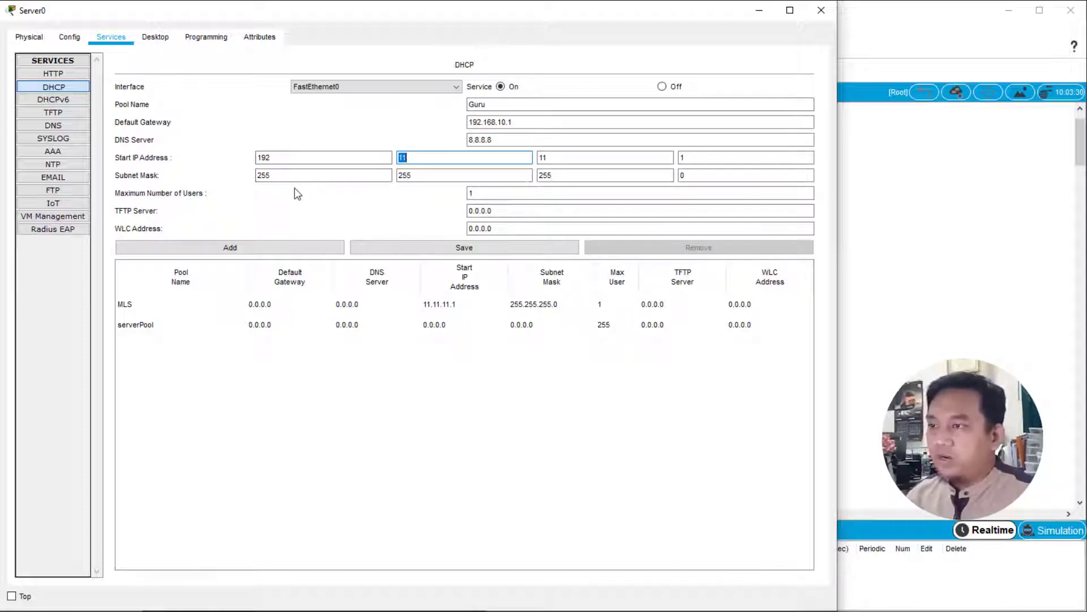
pyautogui.write('168')
pyautogui.press('Tab')
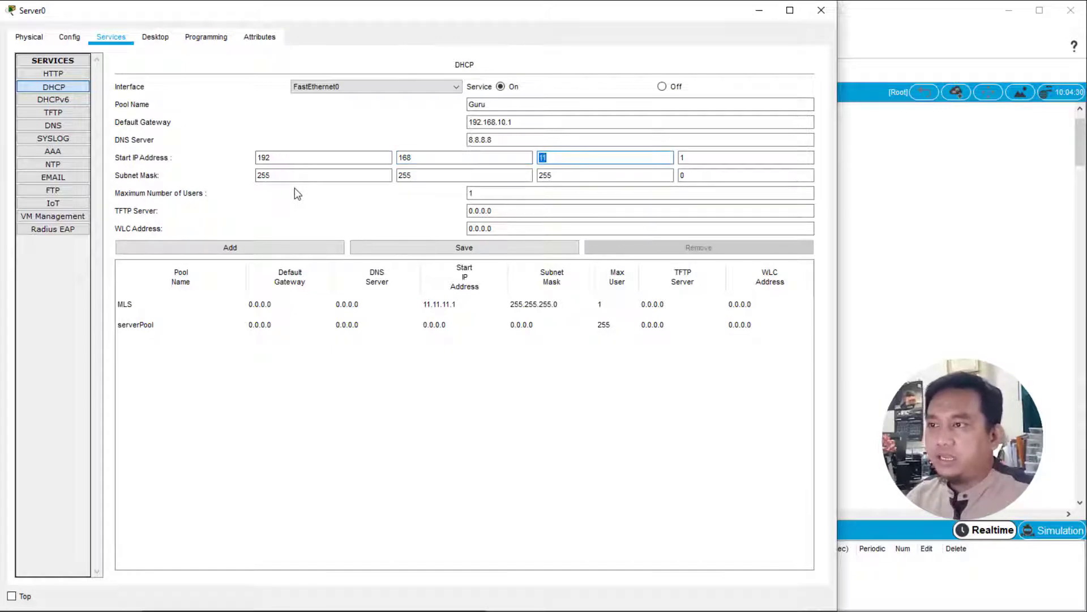
pyautogui.write('10')
pyautogui.press('Tab')
pyautogui.write('2')
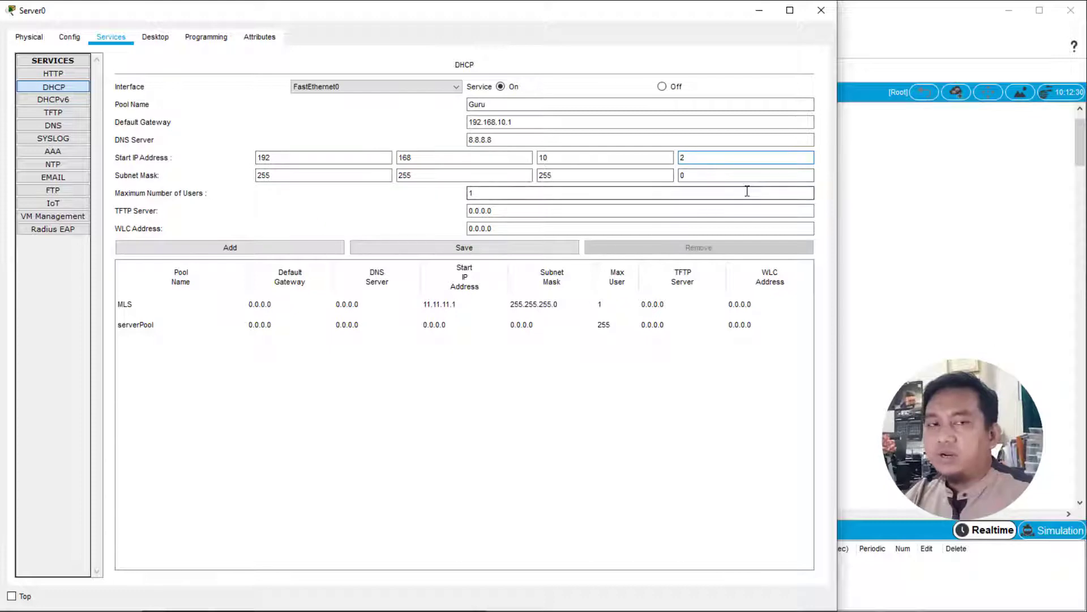
pyautogui.click(896, 209)
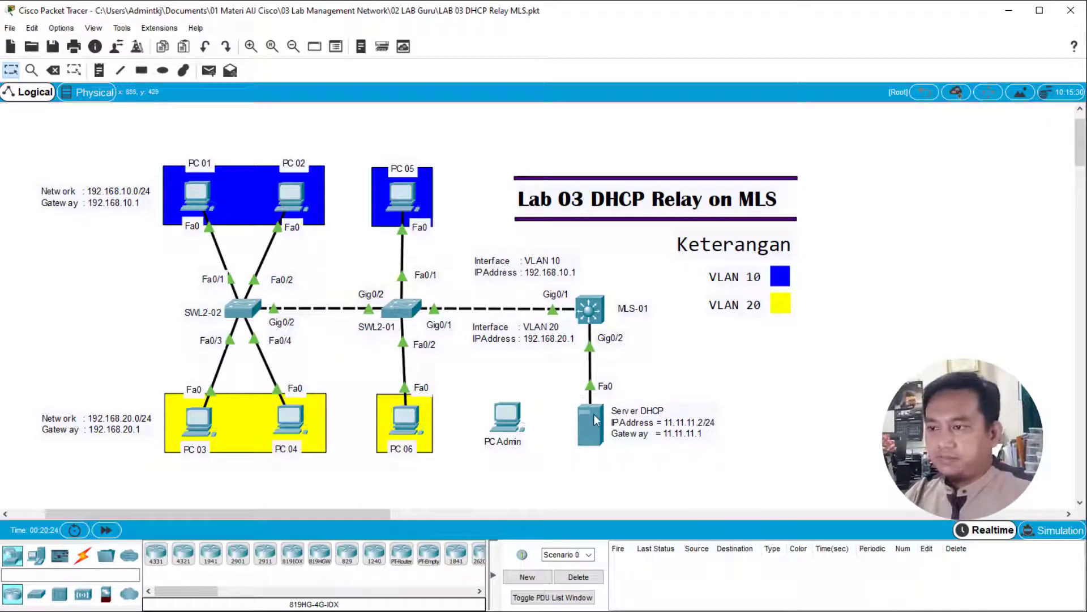
# - Set the Guru pool's maximum number of users to 253 and add it to the server's DHCP pools
pyautogui.click(592, 418)
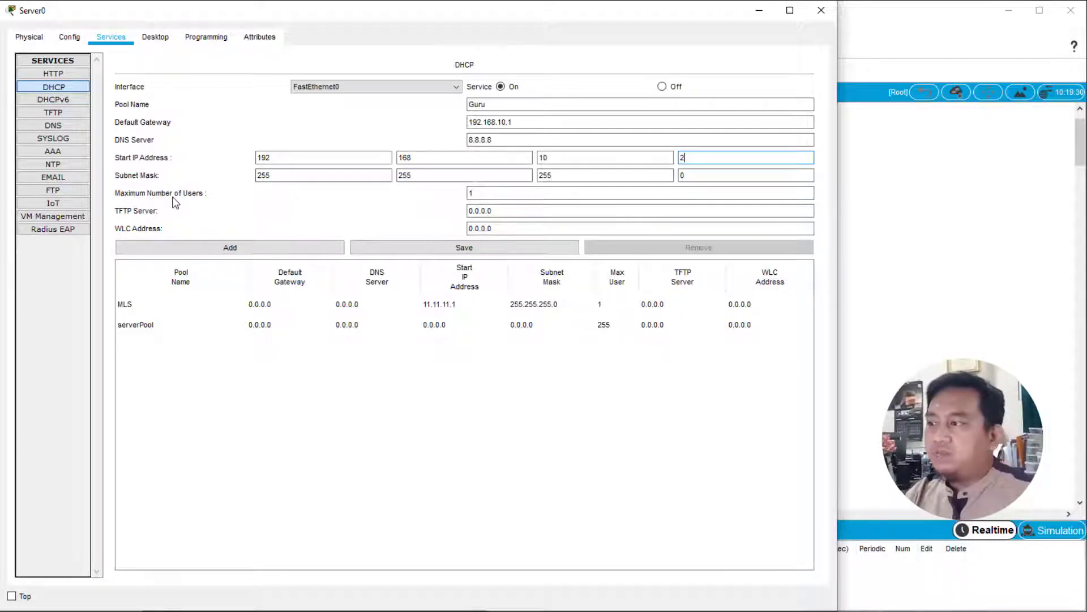
pyautogui.click(497, 194)
pyautogui.hotkey('ctrl', 'a')
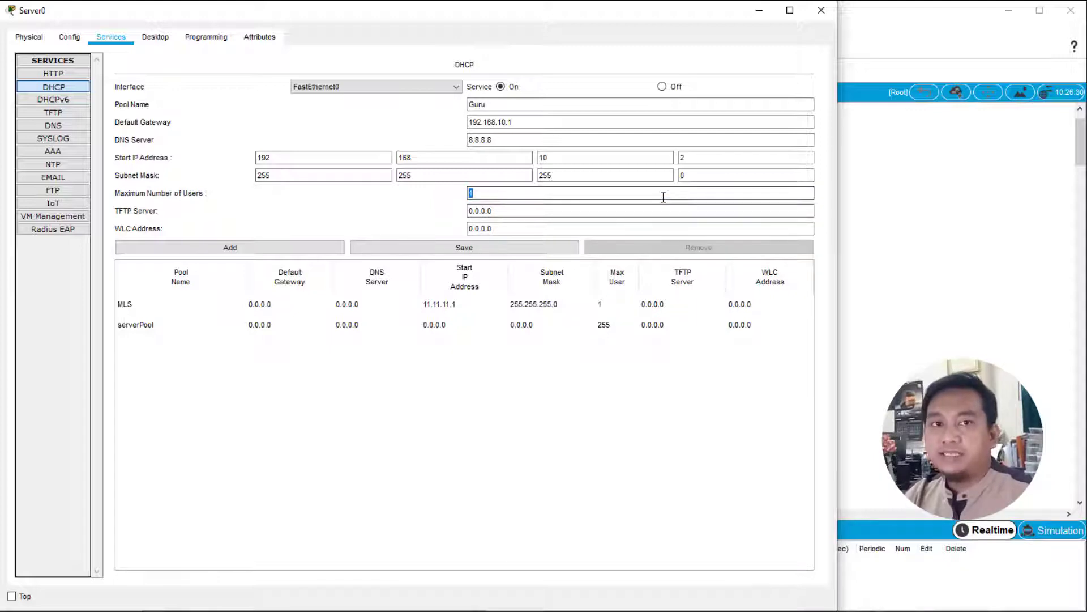
pyautogui.moveTo(518, 123); pyautogui.dragTo(484, 123)
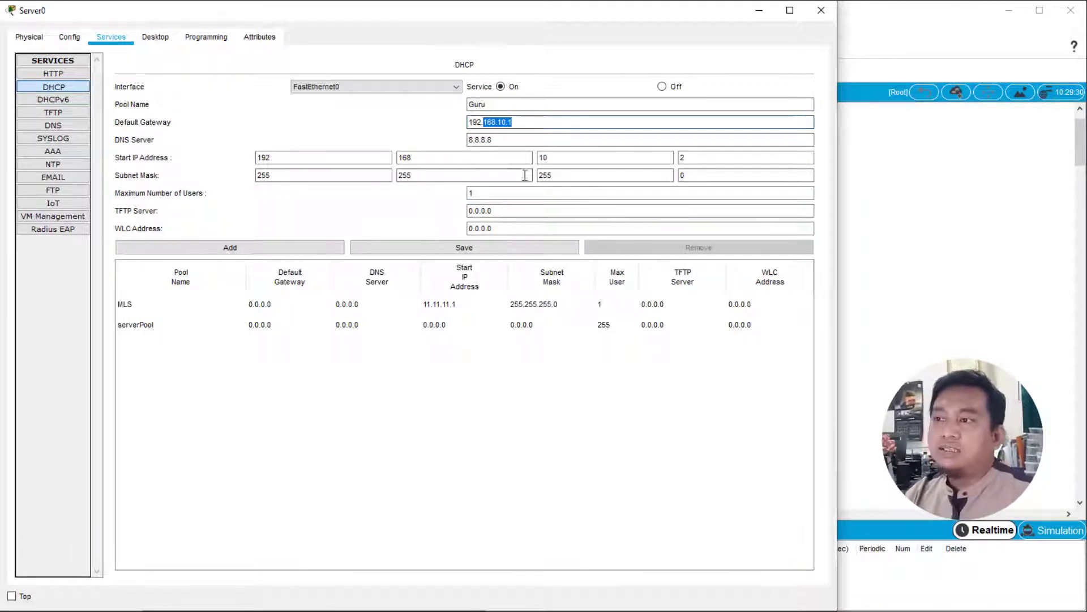
pyautogui.moveTo(493, 193); pyautogui.dragTo(451, 192)
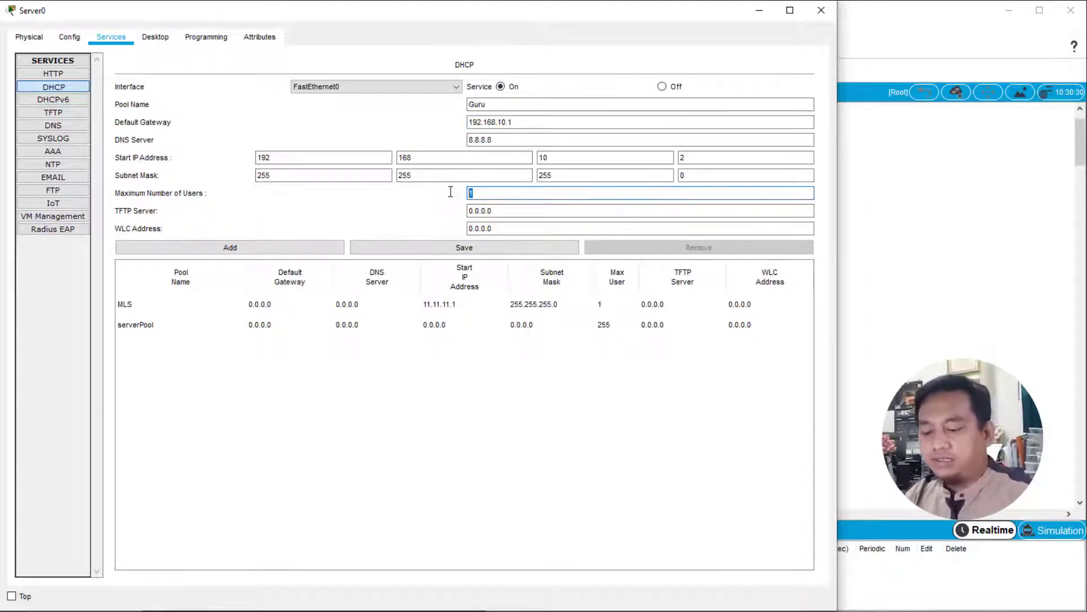
pyautogui.write('253')
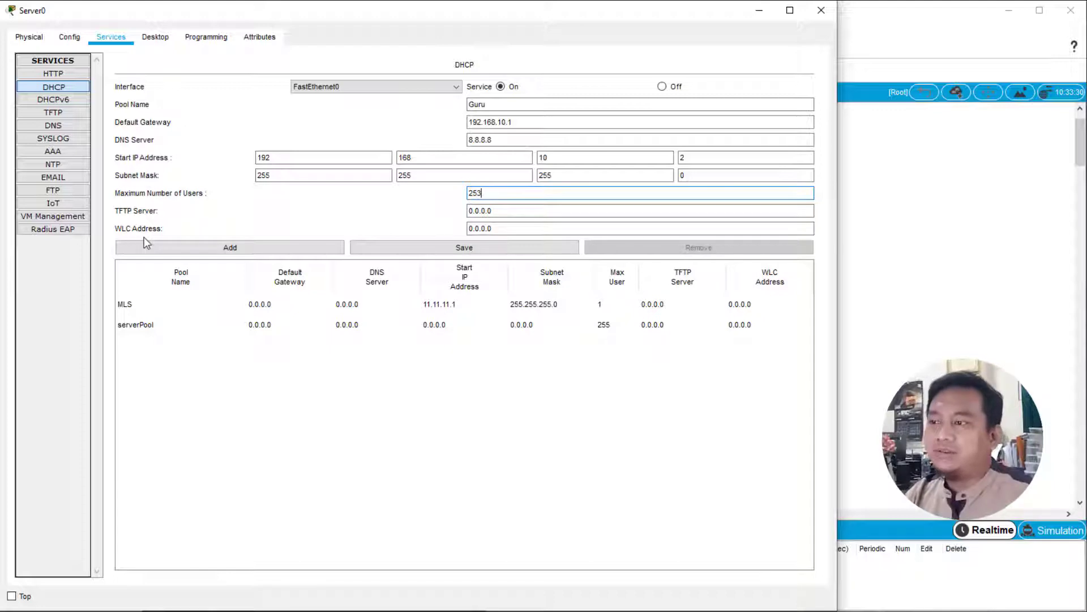
pyautogui.click(250, 249)
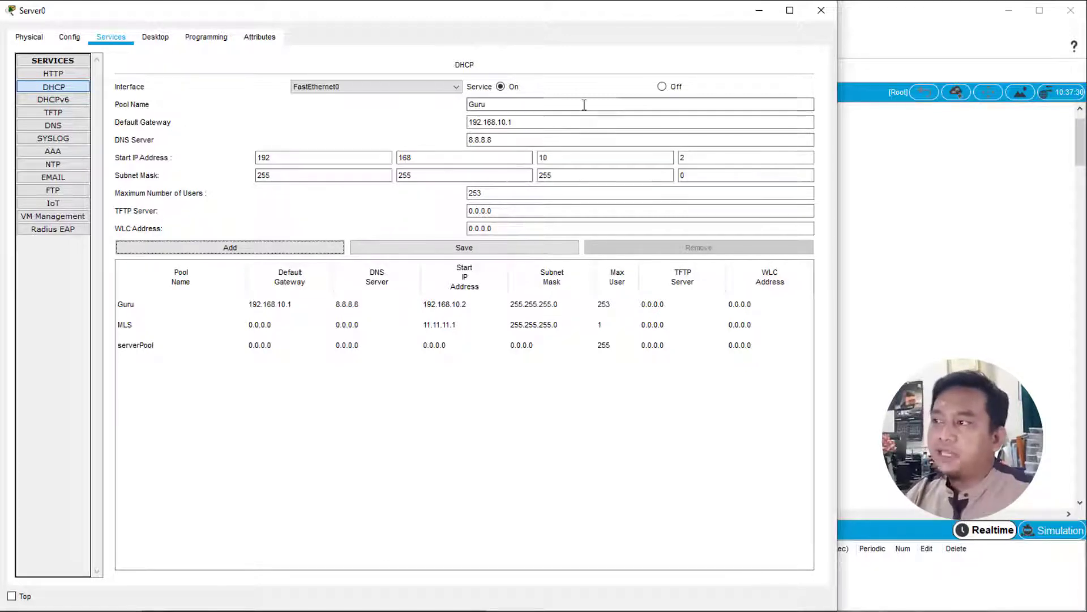
# - Name the next DHCP pool Siswa and set its default gateway to 192.168.20.1
pyautogui.moveTo(532, 106); pyautogui.dragTo(443, 99)
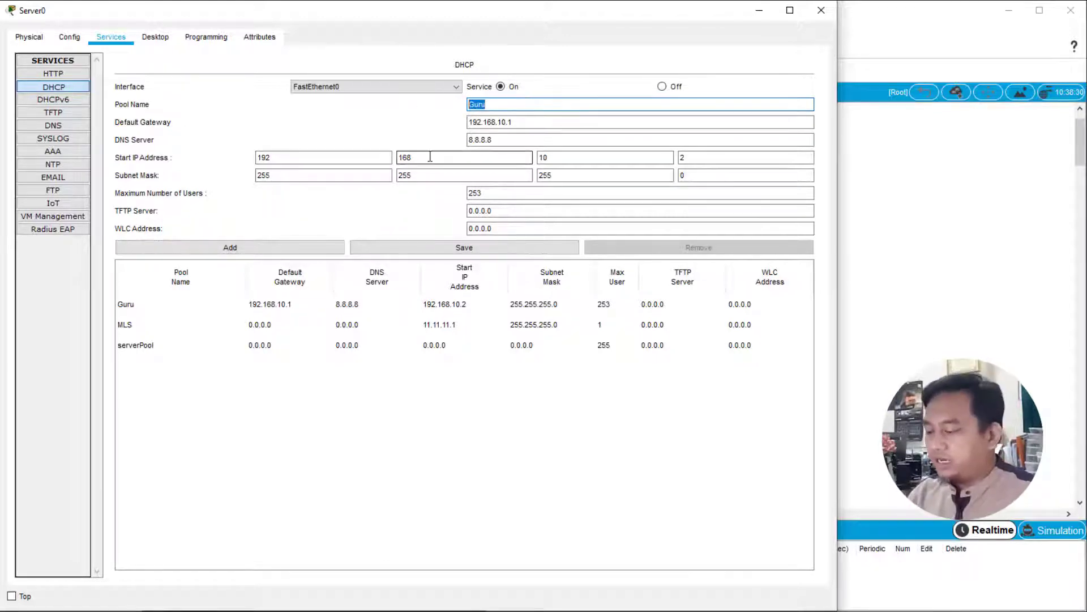
pyautogui.write('Siswa')
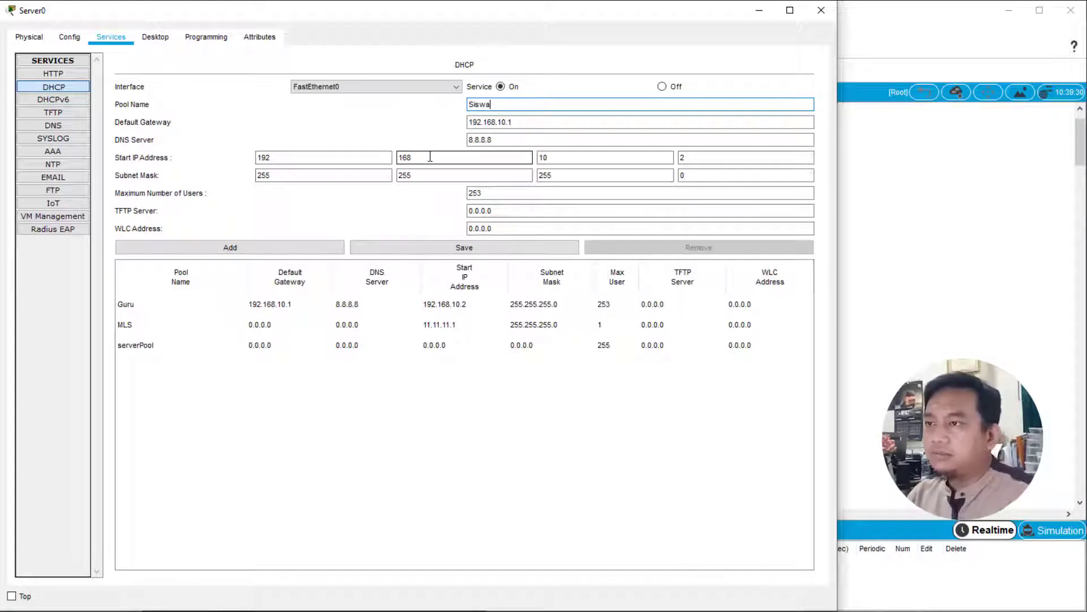
pyautogui.doubleClick(500, 121)
pyautogui.write('20')
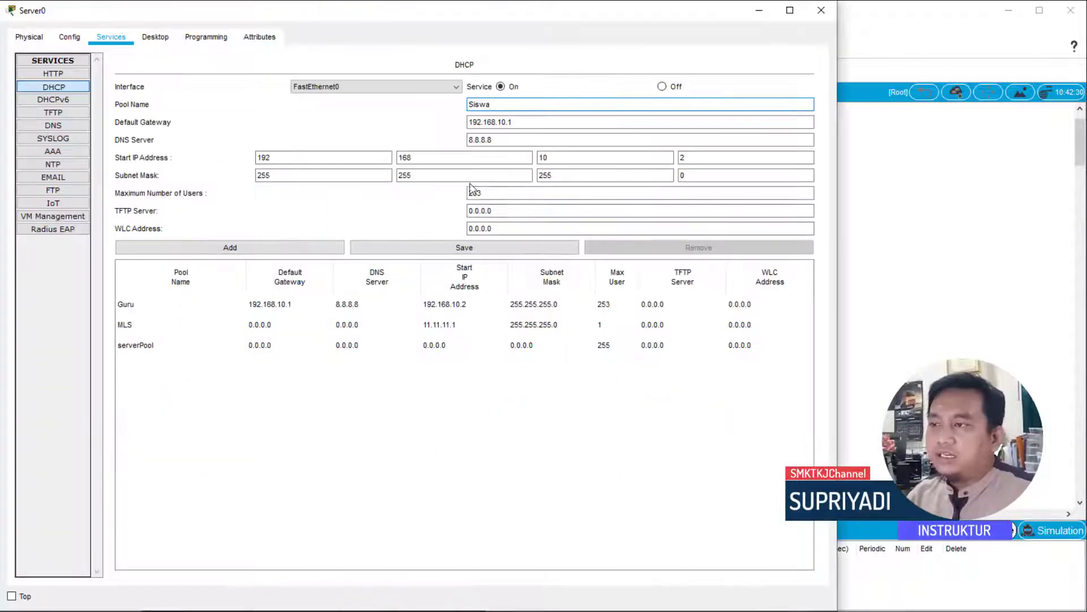
pyautogui.click(498, 122)
pyautogui.press('BackSpace')
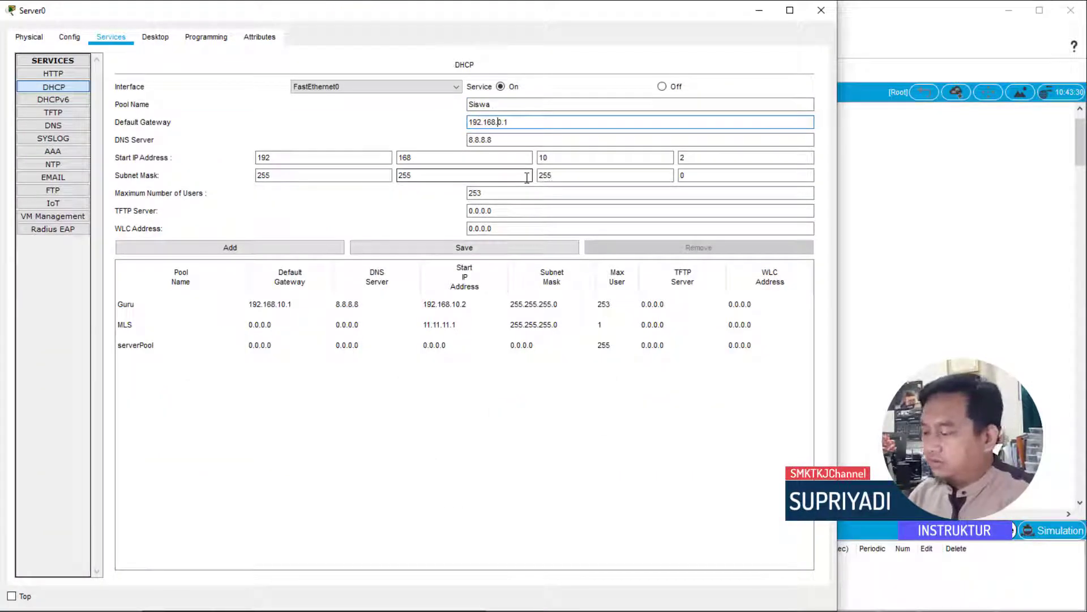
pyautogui.write('2')
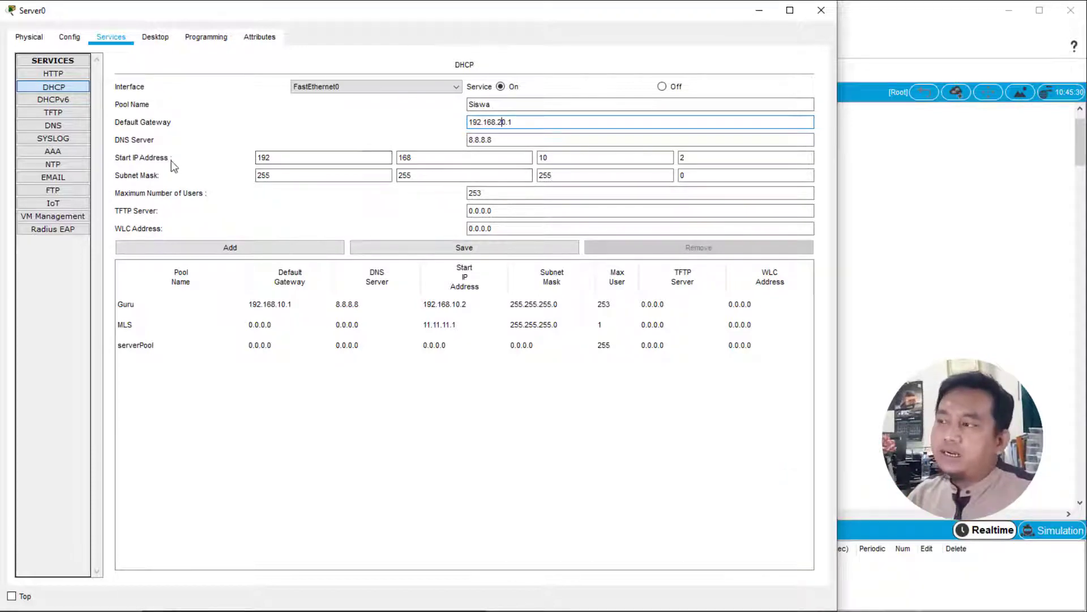
# - Set the Siswa pool's start IP address to 192.168.20.2 and add it to the server's DHCP pools
pyautogui.moveTo(545, 157); pyautogui.dragTo(540, 158)
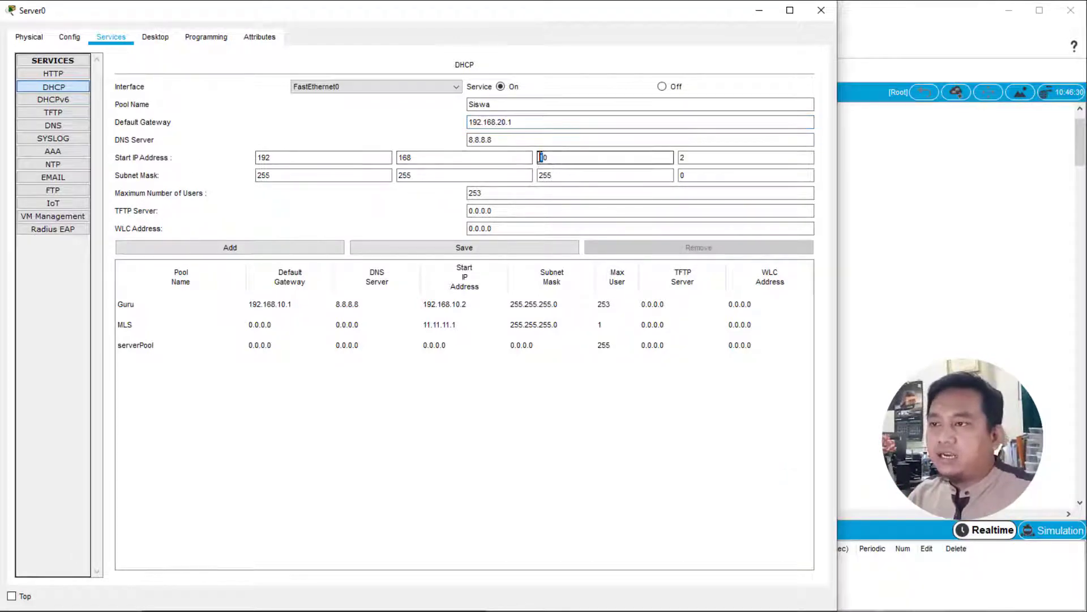
pyautogui.write('2')
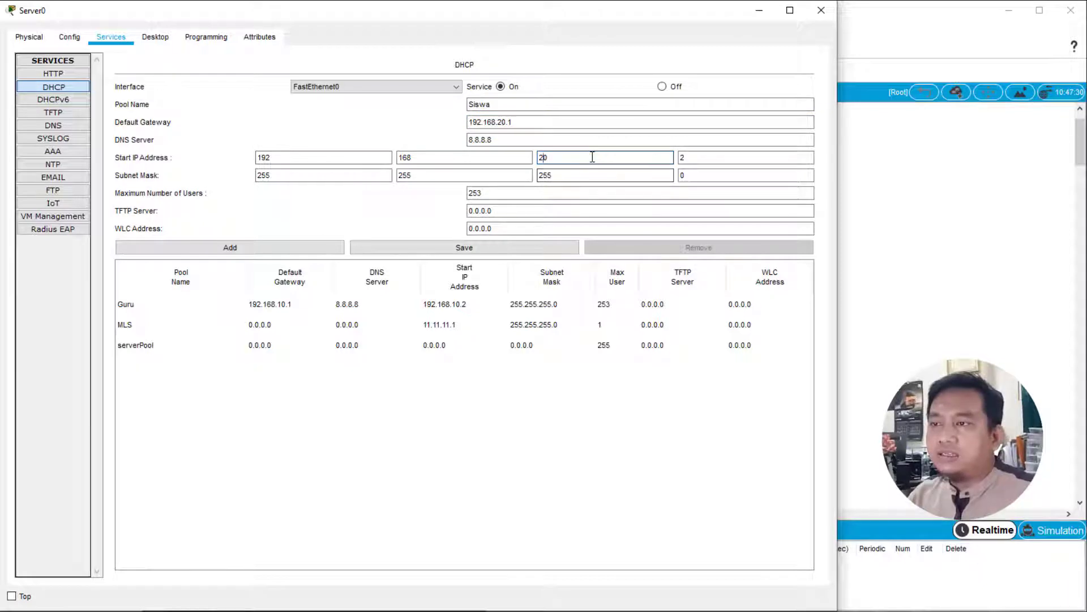
pyautogui.click(687, 157)
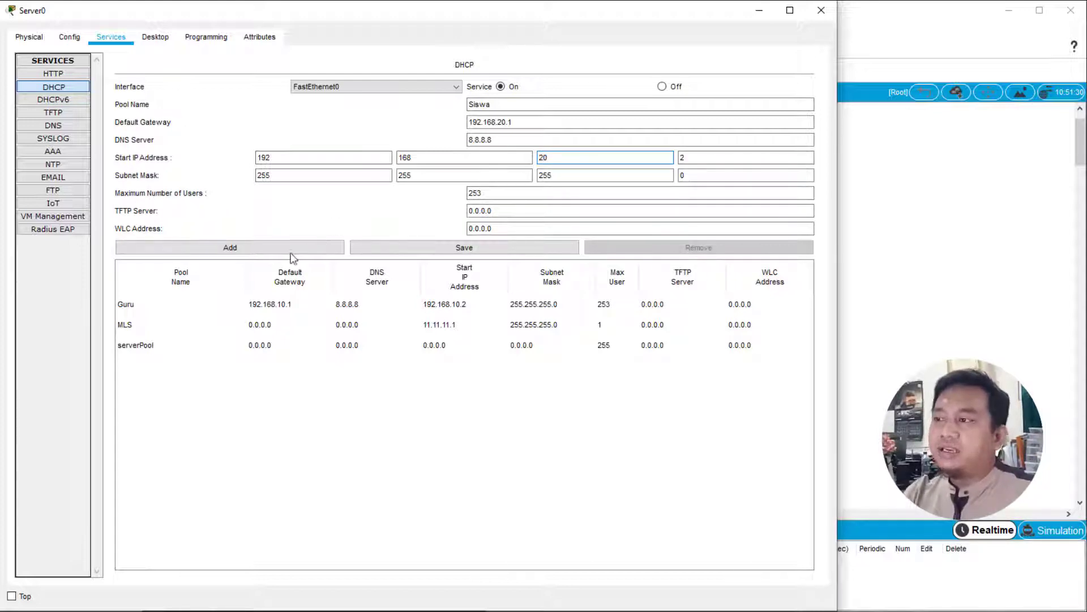
pyautogui.click(261, 249)
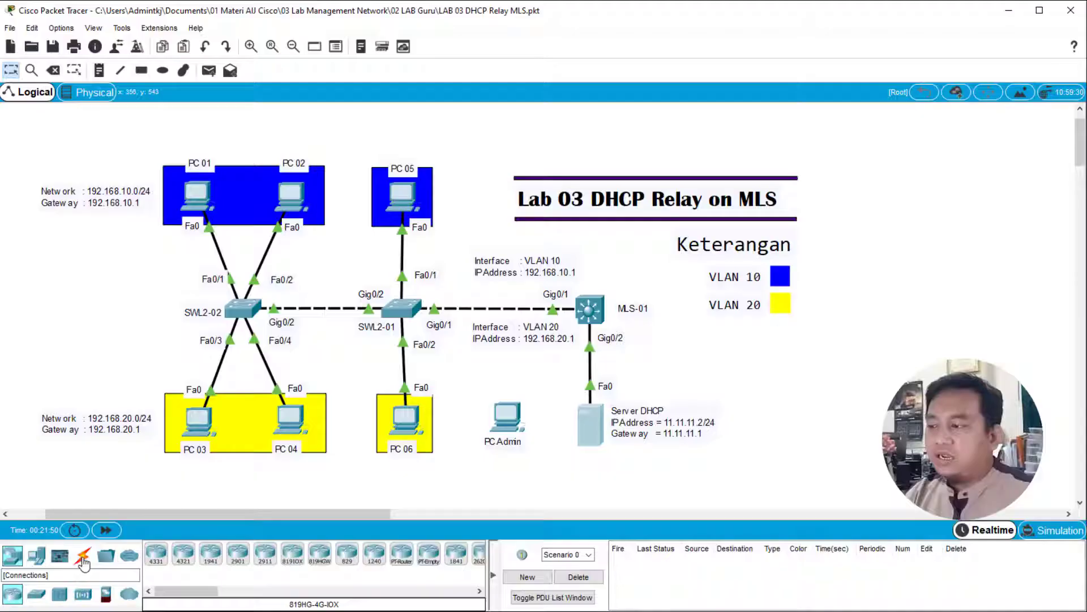
# - Connect PC Admin's RS 232 port to the Console port of MLS-01 with a console cable
pyautogui.click(82, 555)
pyautogui.click(183, 554)
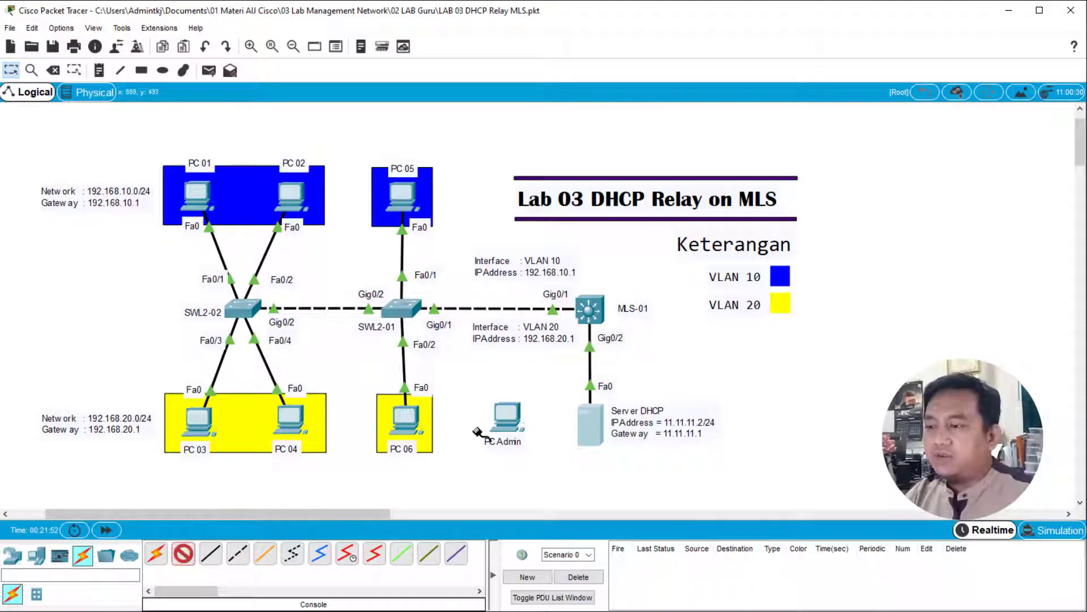
pyautogui.click(502, 416)
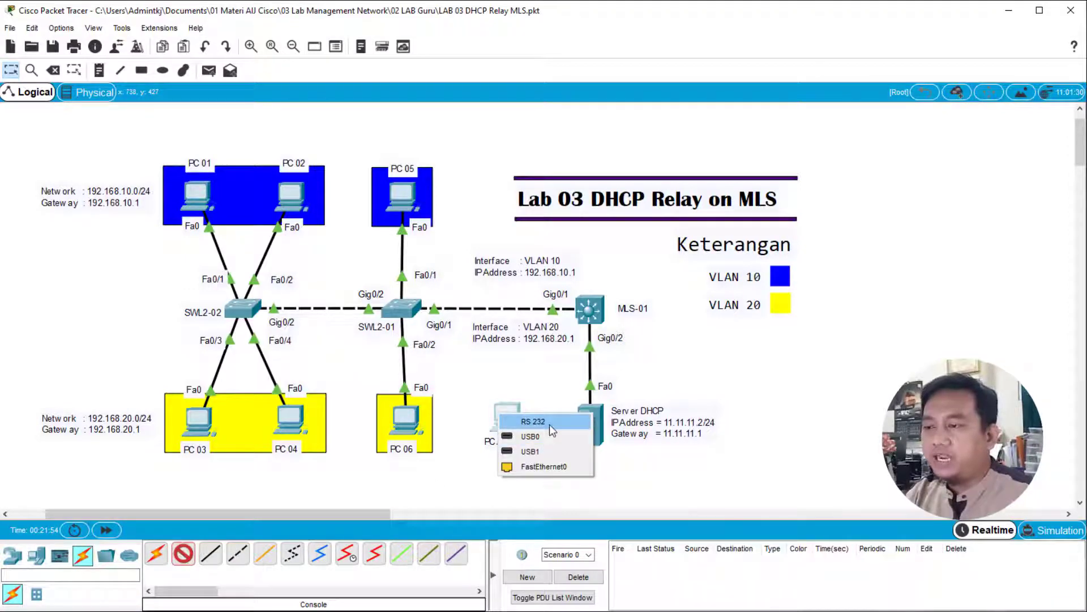
pyautogui.click(549, 422)
pyautogui.click(591, 310)
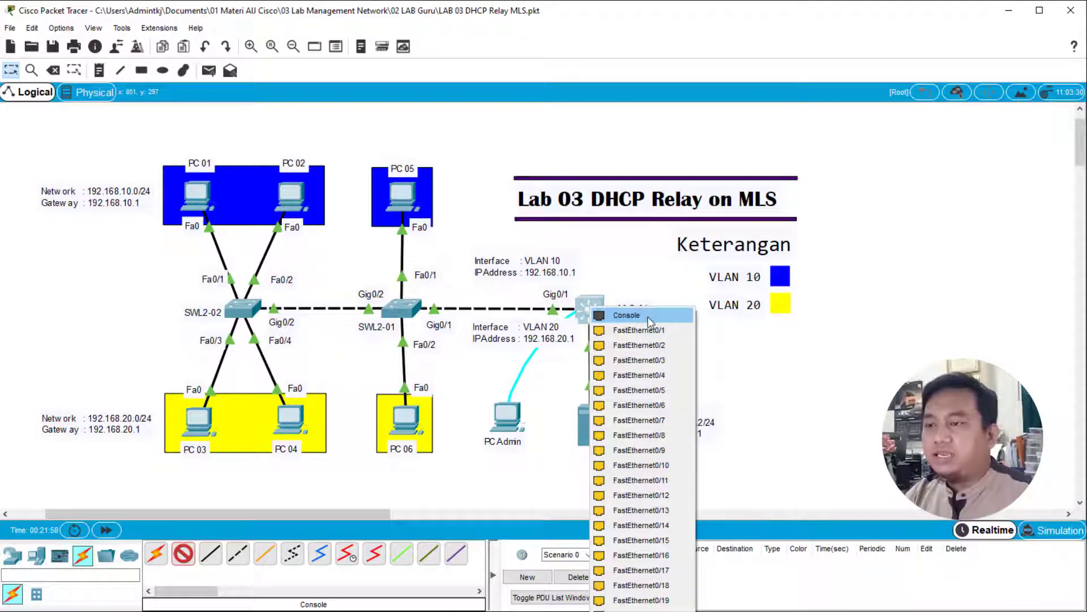
pyautogui.click(610, 316)
# - Start a terminal session from PC Admin to the MLS-01 console with the default port settings
pyautogui.click(502, 424)
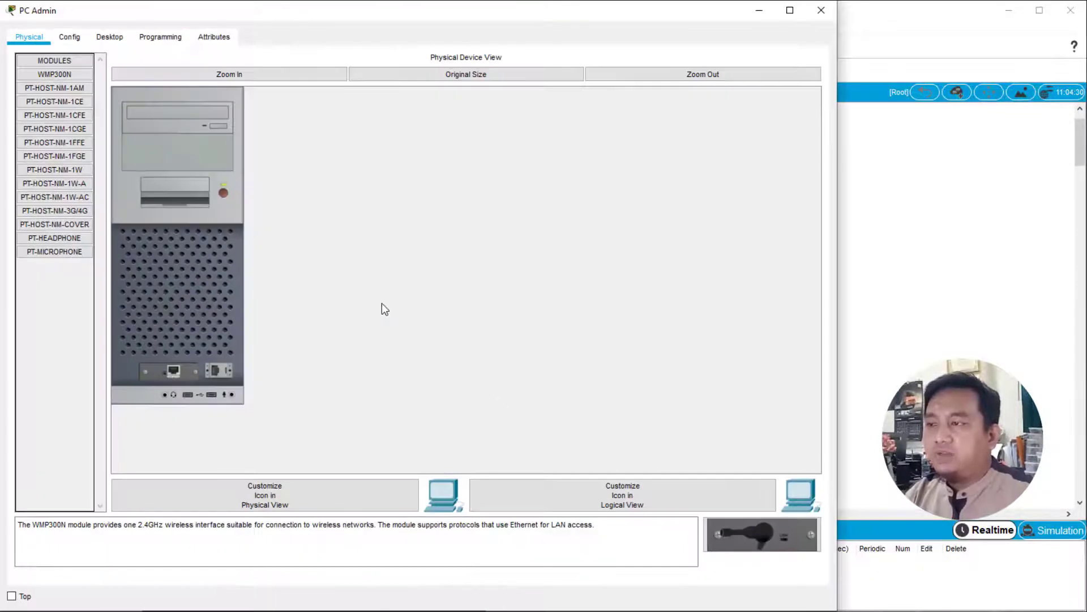
pyautogui.click(110, 39)
pyautogui.click(447, 122)
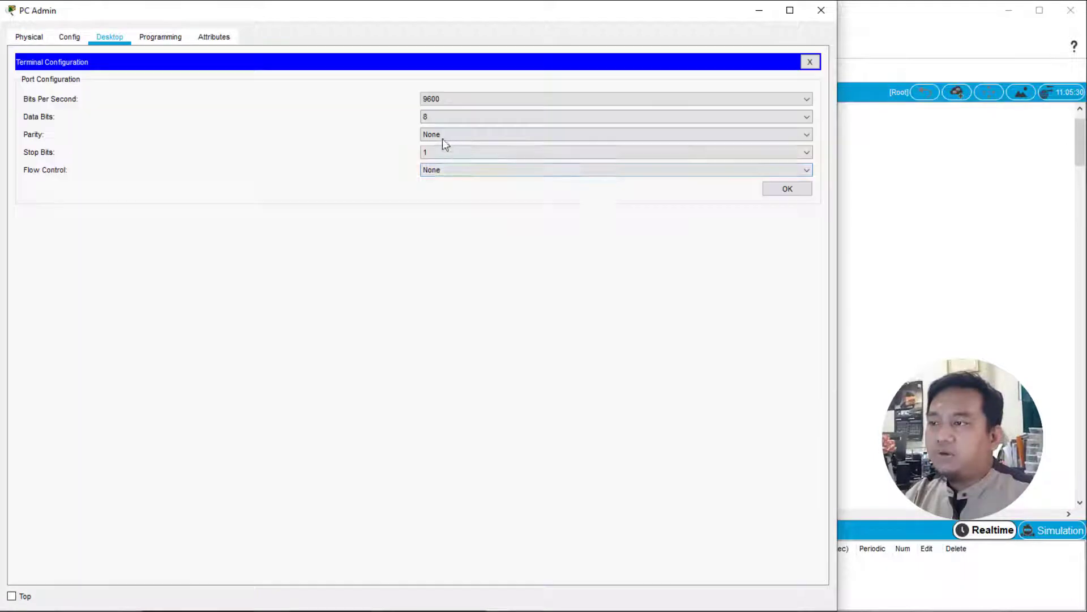
pyautogui.click(782, 188)
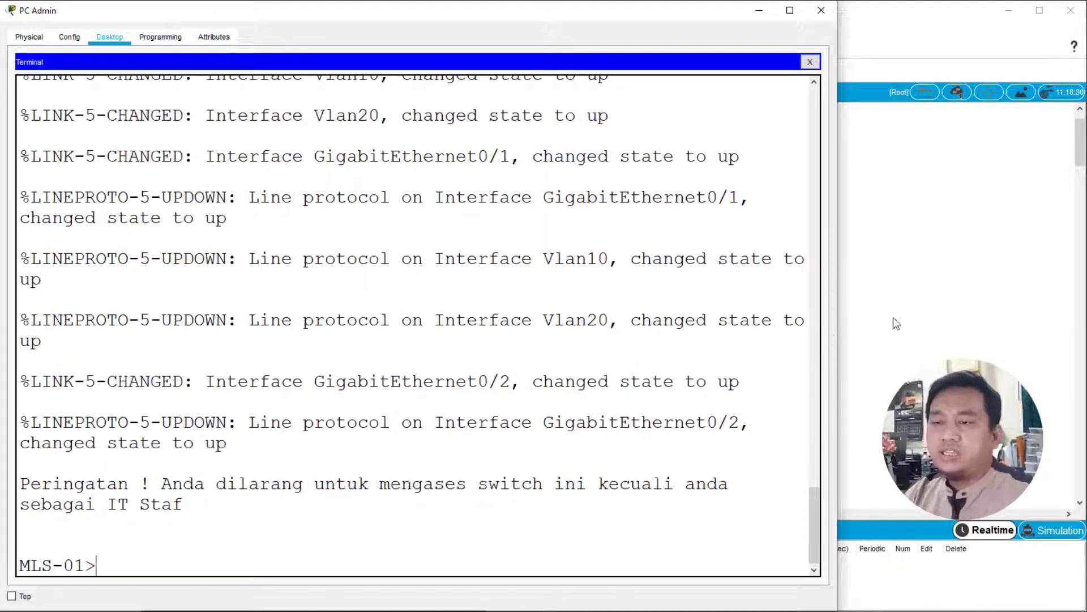
pyautogui.click(965, 310)
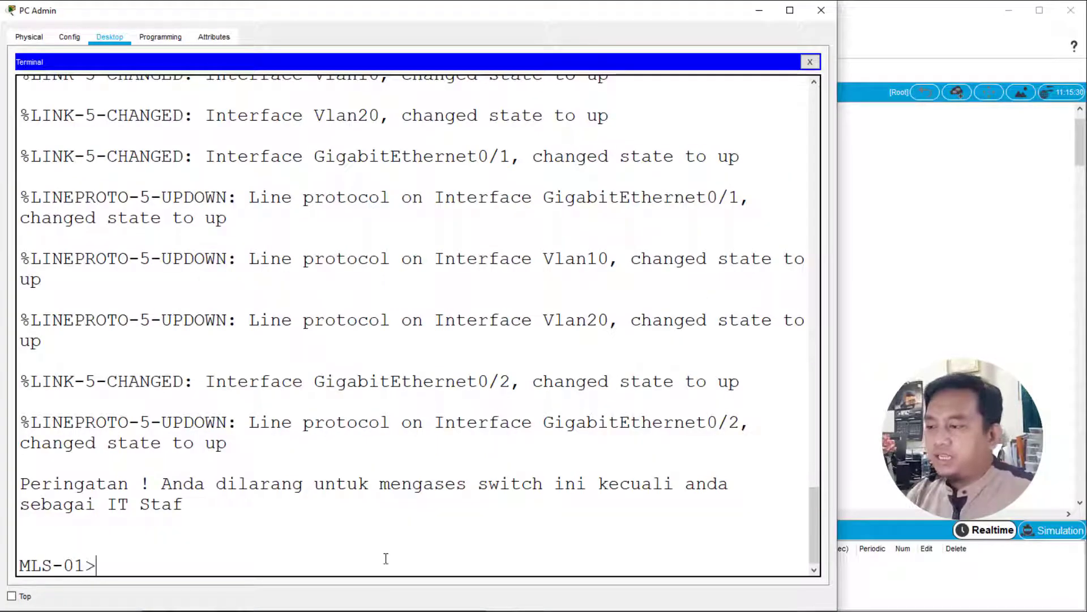
# - Enter privileged mode on MLS-01 with en and global configuration mode with conf t
pyautogui.write('conf')
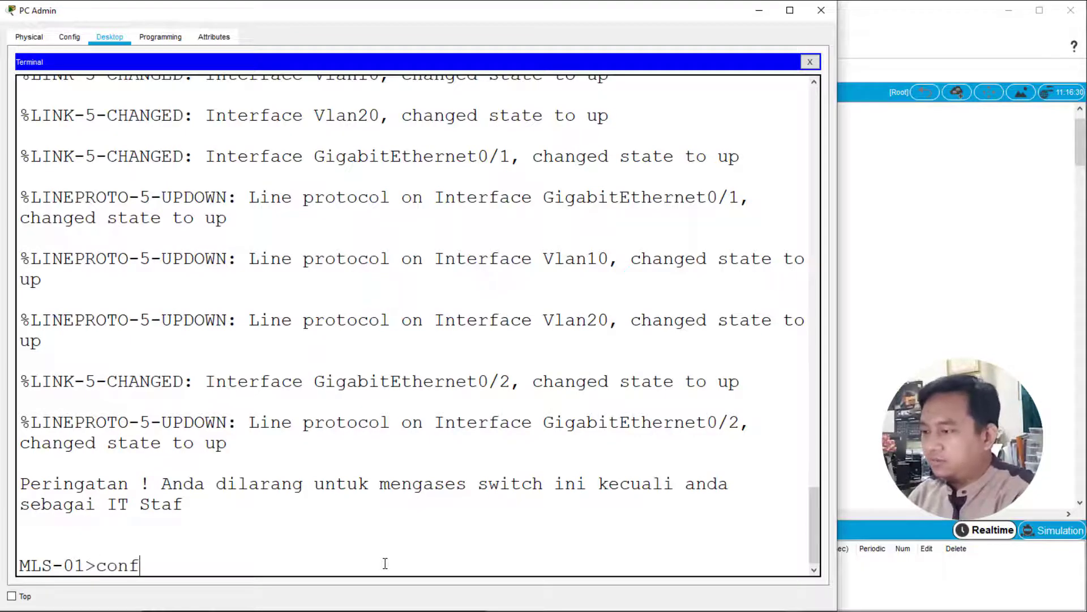
pyautogui.write(' t')
pyautogui.press('BackSpace')
pyautogui.press('BackSpace')
pyautogui.press('BackSpace')
pyautogui.press('BackSpace')
pyautogui.press('BackSpace')
pyautogui.write('en')
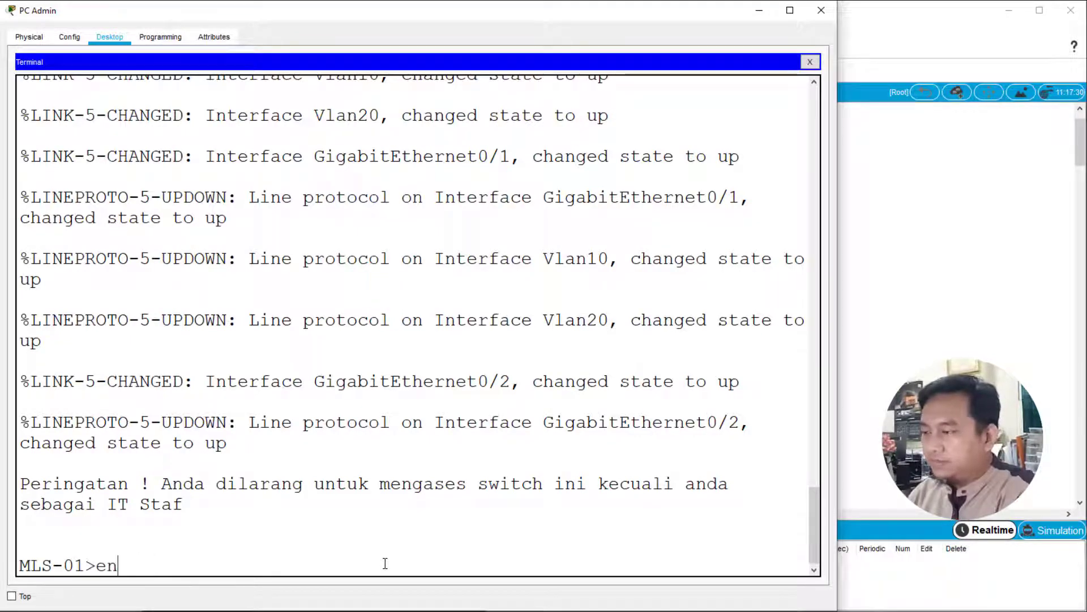
pyautogui.press('Return')
pyautogui.write('conf t')
pyautogui.press('Return')
# - Select interface g0/2 on MLS-01 and make it a routed port with no switchport
pyautogui.write('int gr')
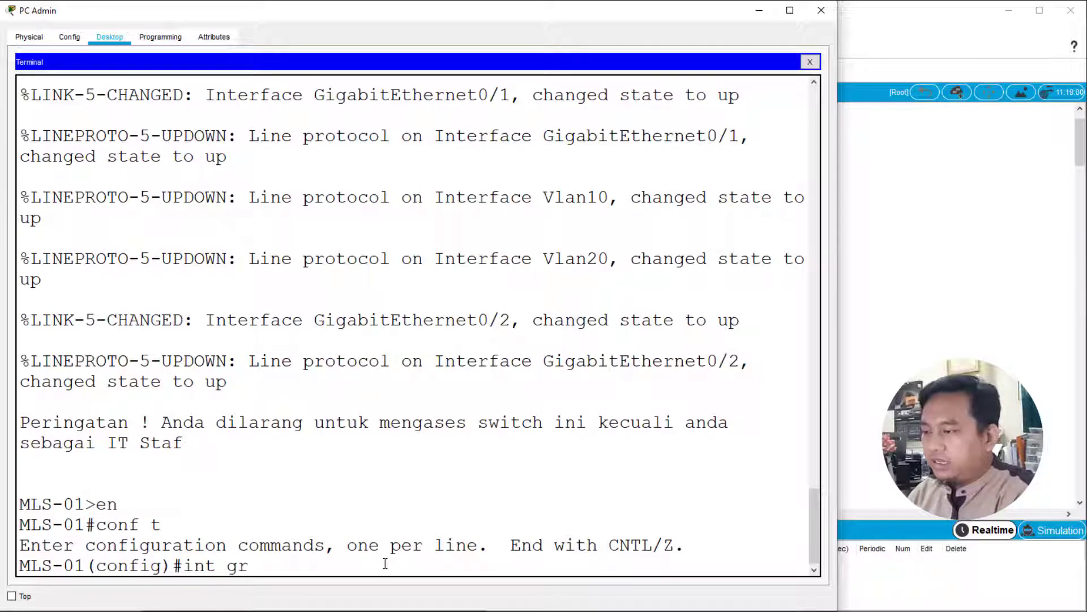
pyautogui.press('BackSpace')
pyautogui.write('0')
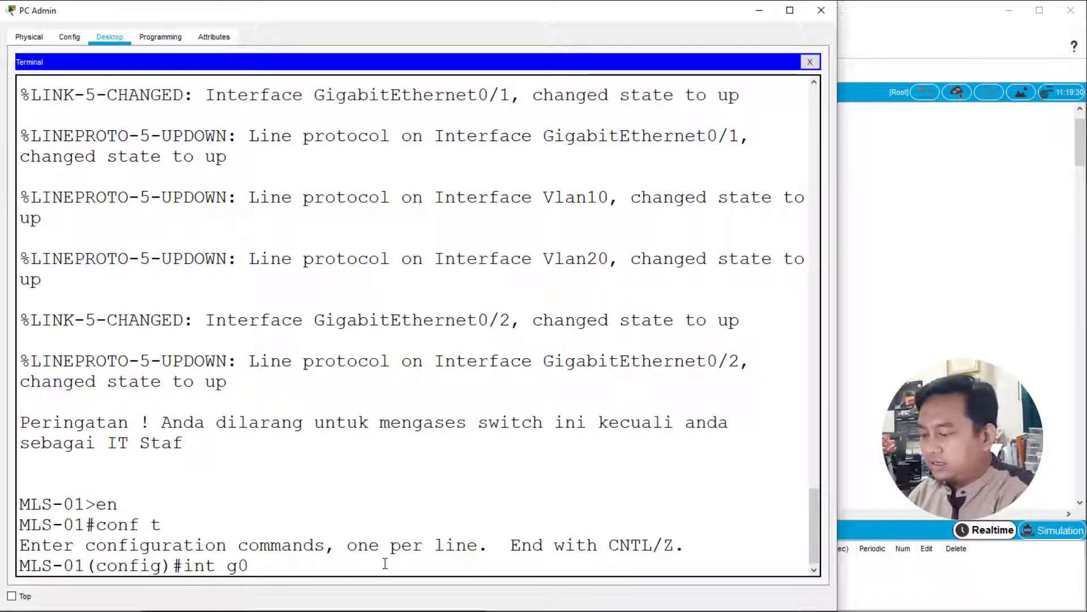
pyautogui.write('/2')
pyautogui.press('Return')
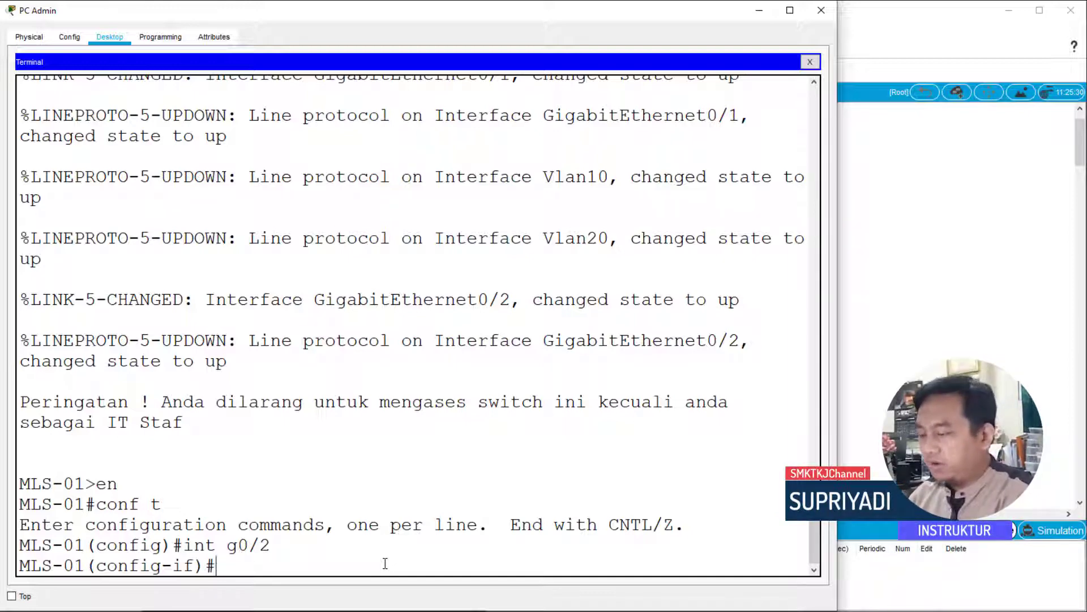
pyautogui.write('no swo')
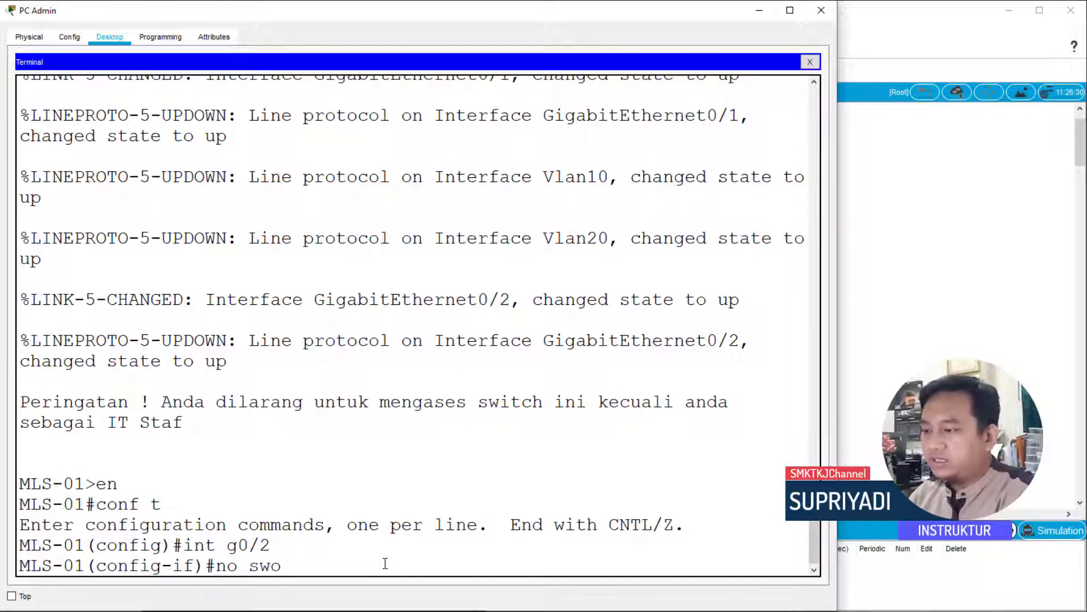
pyautogui.press('BackSpace')
pyautogui.write('itchp')
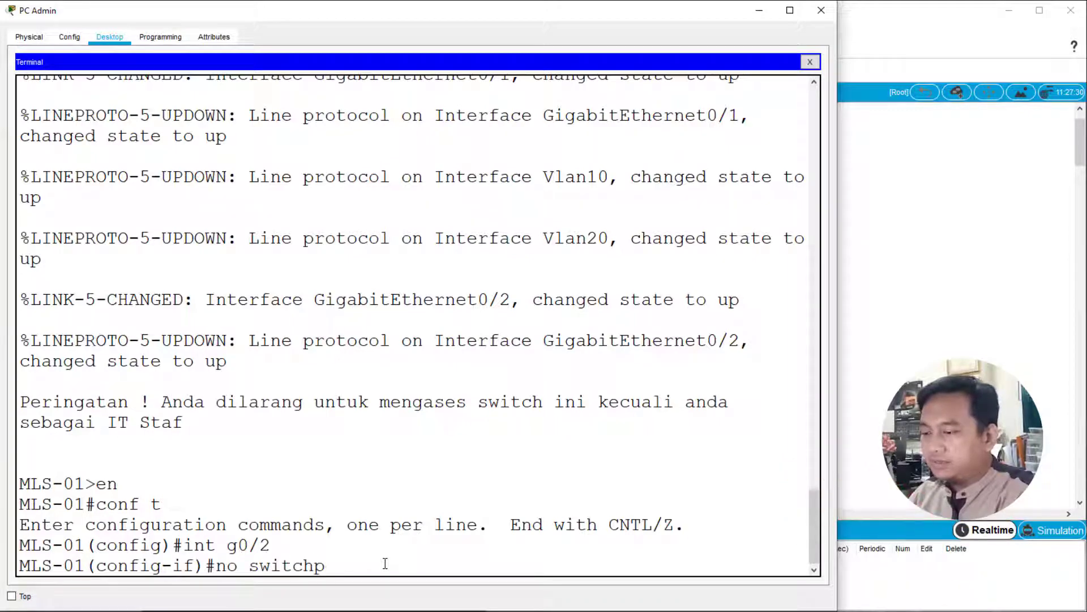
pyautogui.write('ort')
pyautogui.press('Return')
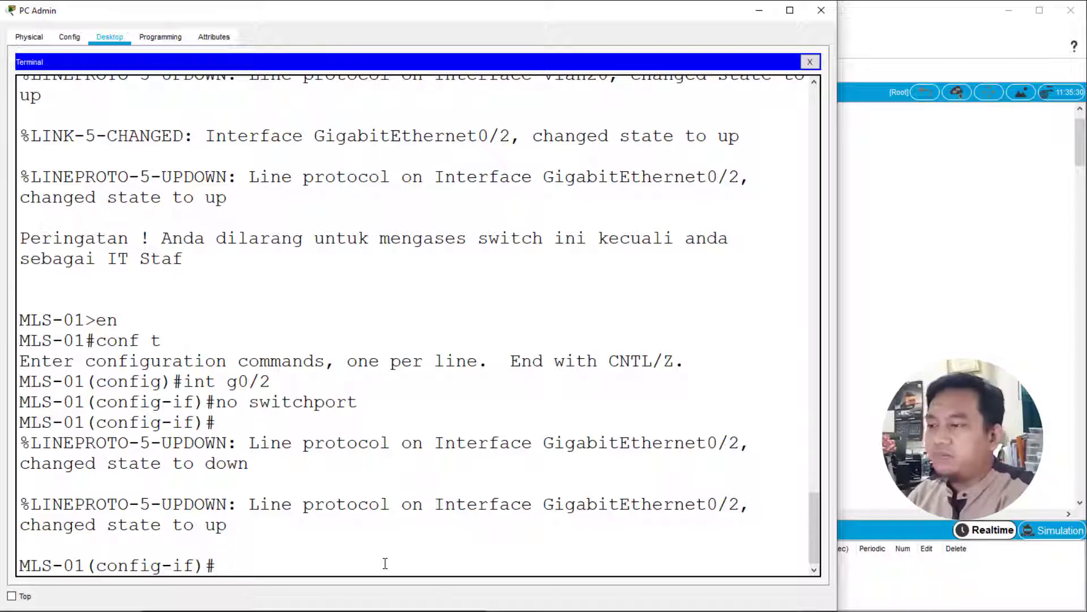
# - Configure interface g0/2 to obtain its address from the server with ip address dhcp
pyautogui.write('ip dhcp')
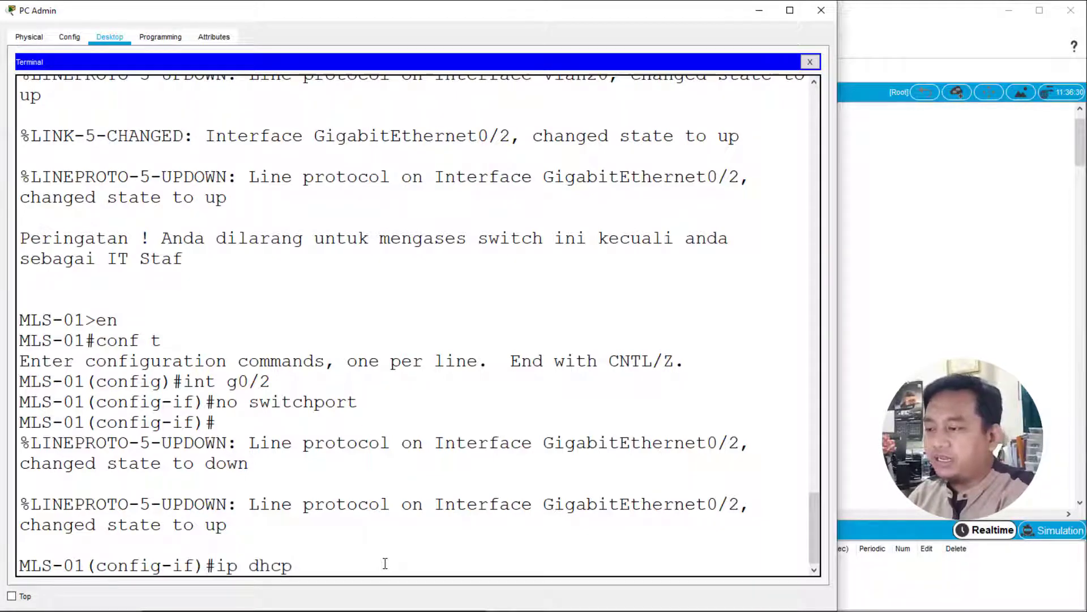
pyautogui.press('BackSpace')
pyautogui.press('BackSpace')
pyautogui.press('BackSpace')
pyautogui.press('BackSpace')
pyautogui.write('address dhcp')
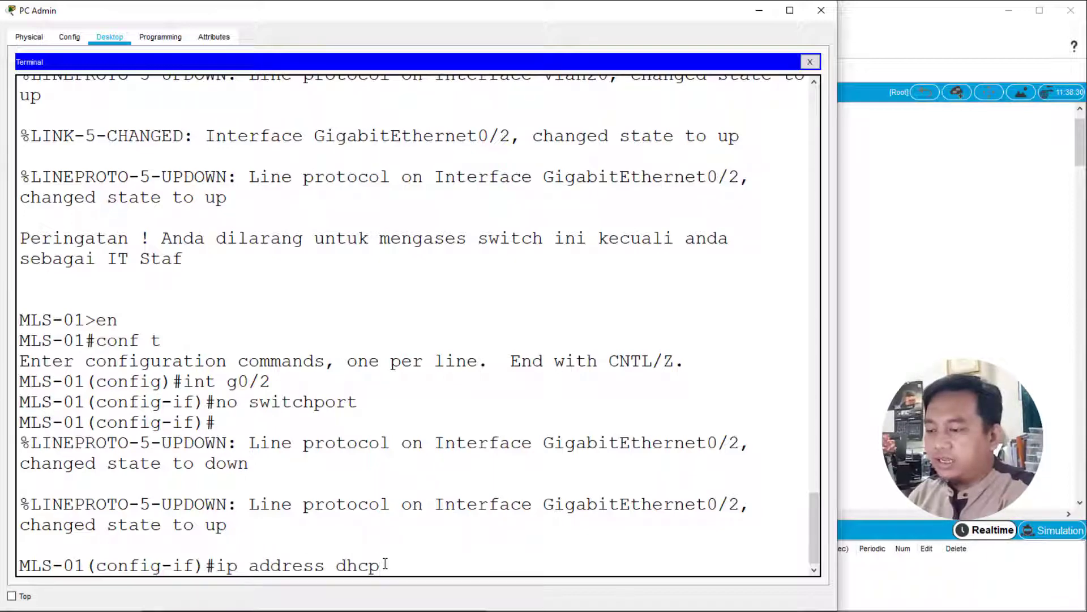
pyautogui.press('Return')
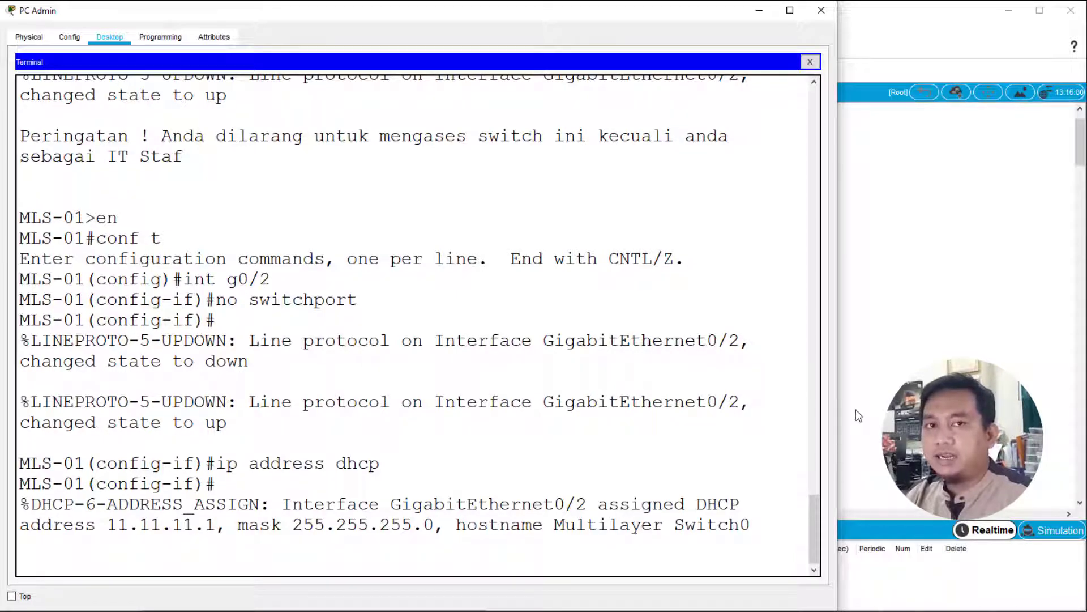
pyautogui.press('Return')
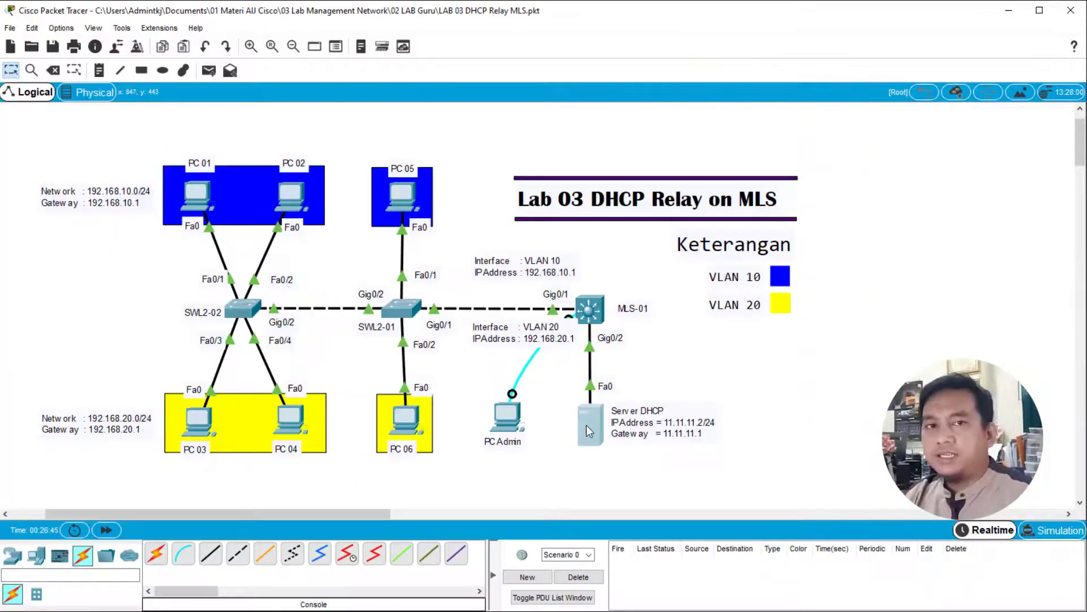
# - Review the DHCP server's static IP configuration, including its IPv4 address and default gateway
pyautogui.click(587, 425)
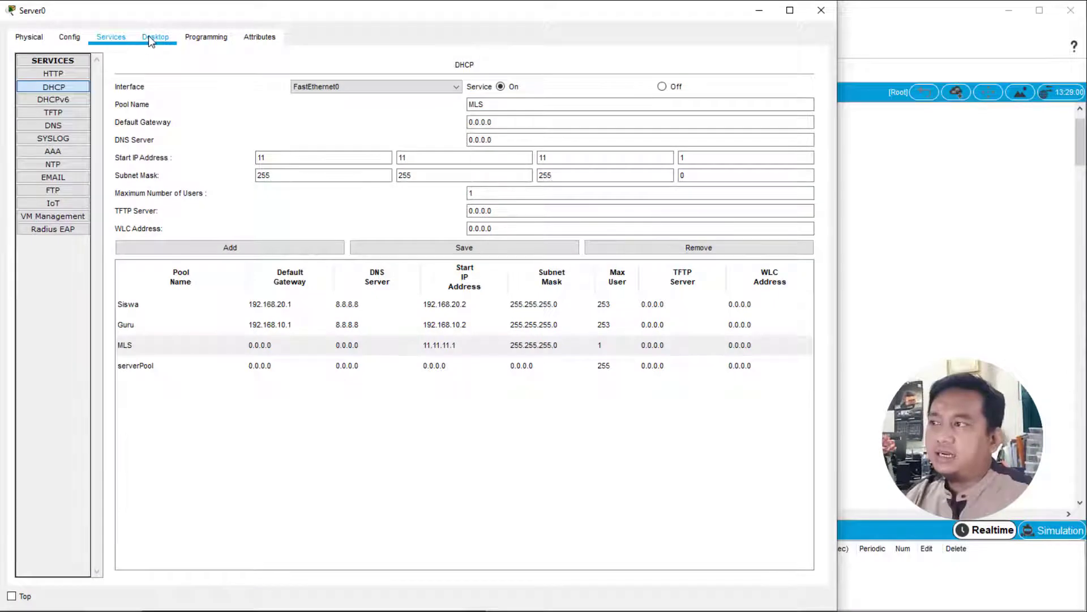
pyautogui.click(148, 35)
pyautogui.click(88, 95)
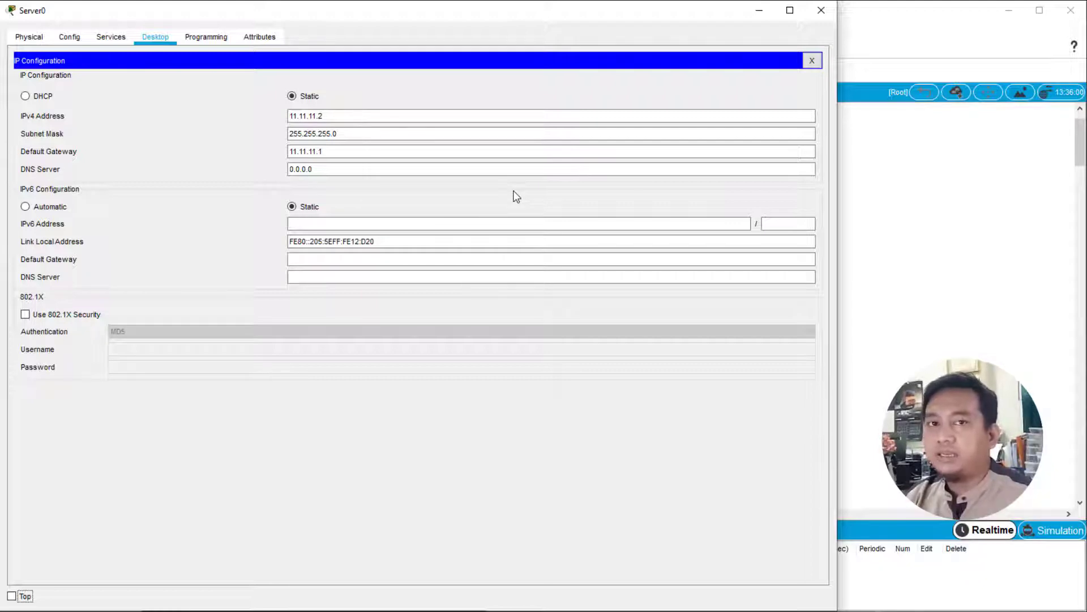
pyautogui.click(812, 60)
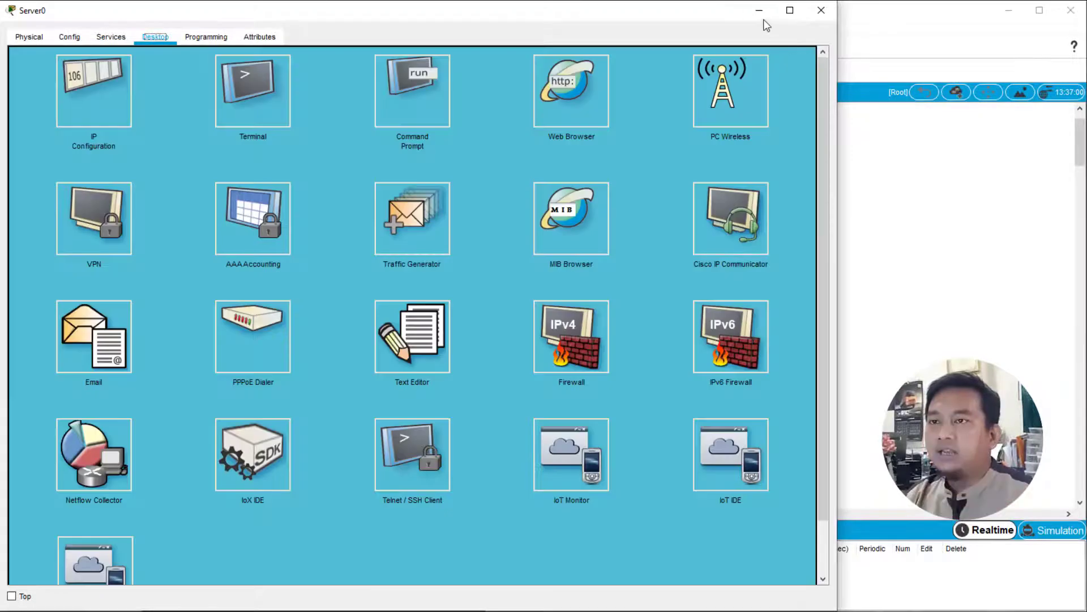
pyautogui.click(759, 11)
# - Return to the PC Admin terminal and check the address assigned to GigabitEthernet0/2 on MLS-01 with do sh ip int br
pyautogui.click(506, 422)
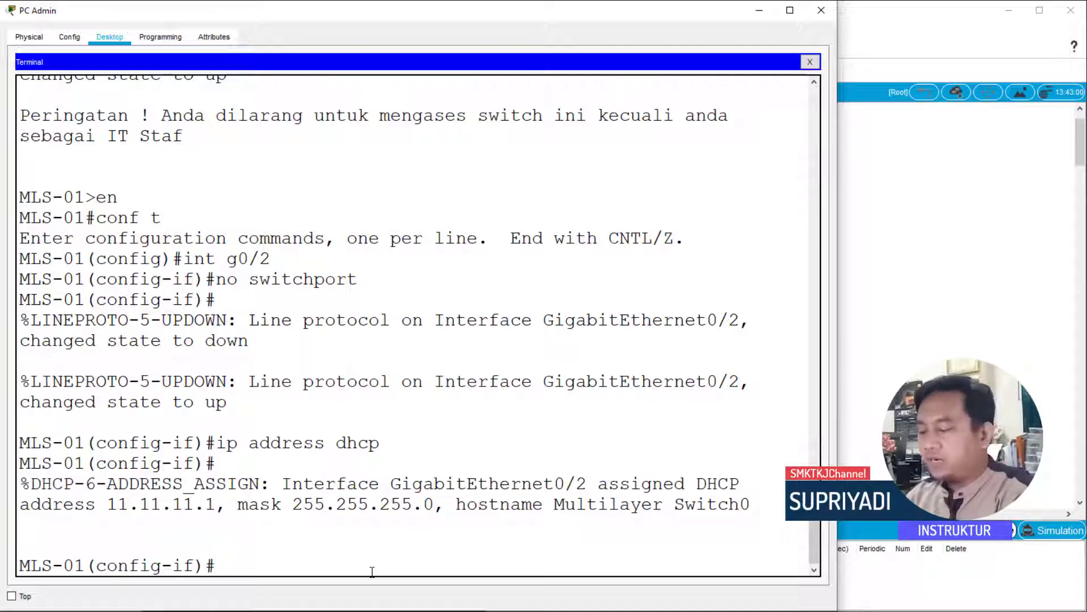
pyautogui.write('ip')
pyautogui.press('BackSpace')
pyautogui.press('BackSpace')
pyautogui.press('BackSpace')
pyautogui.write('do')
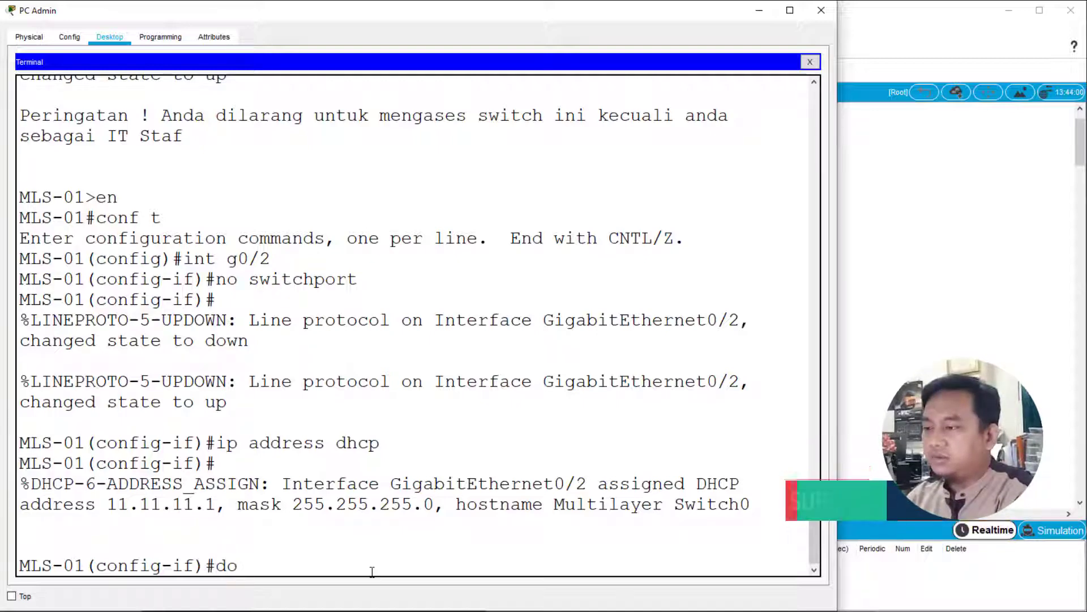
pyautogui.write(' sh ip int br')
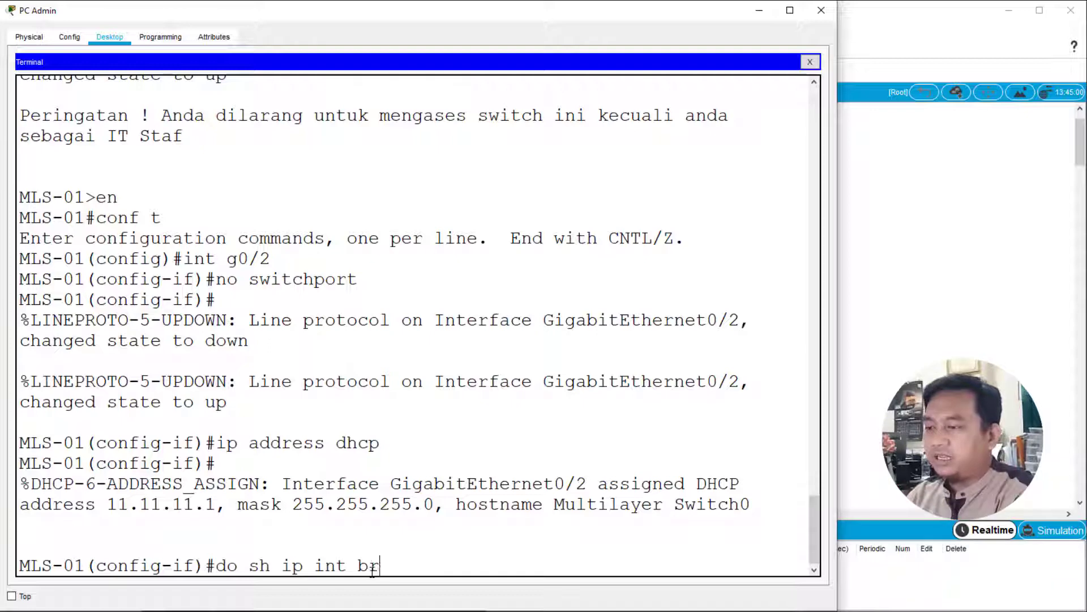
pyautogui.press('Return')
pyautogui.press('Return')
pyautogui.press('Return')
pyautogui.press('Return')
pyautogui.press('Return')
pyautogui.press('Return')
pyautogui.press('Return')
pyautogui.press('Return')
pyautogui.press('Return')
pyautogui.press('Return')
pyautogui.press('Return')
pyautogui.press('Return')
pyautogui.press('Return')
pyautogui.press('Return')
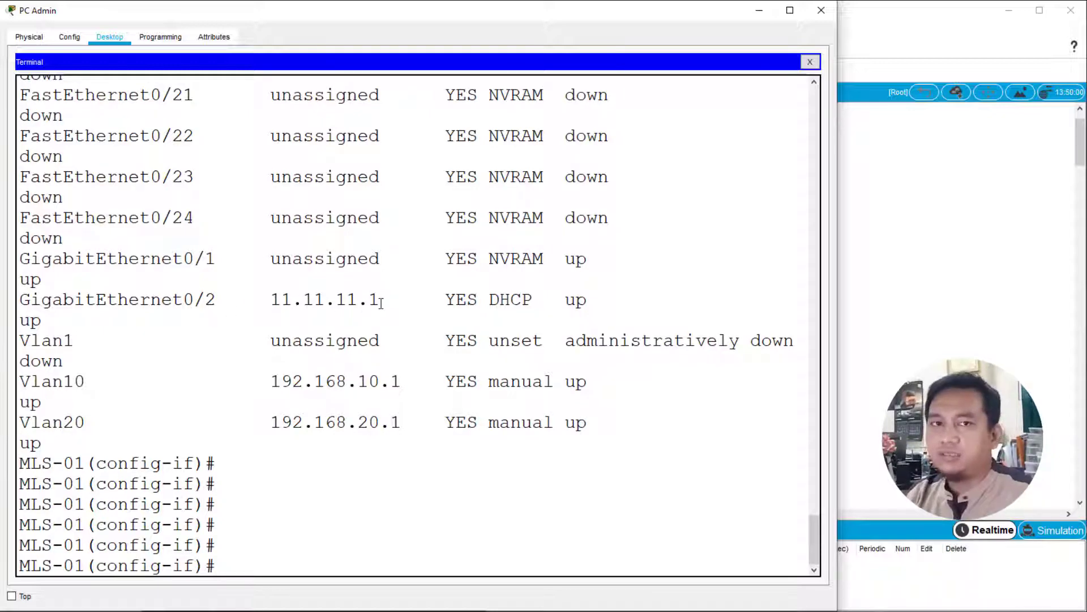
pyautogui.moveTo(489, 300); pyautogui.dragTo(534, 300)
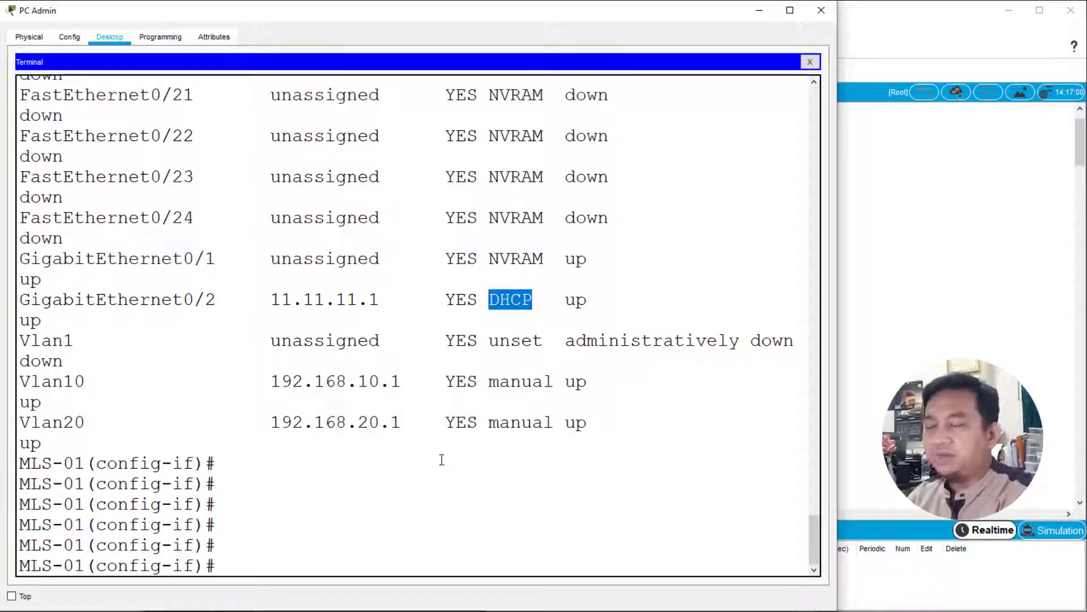
pyautogui.click(396, 502)
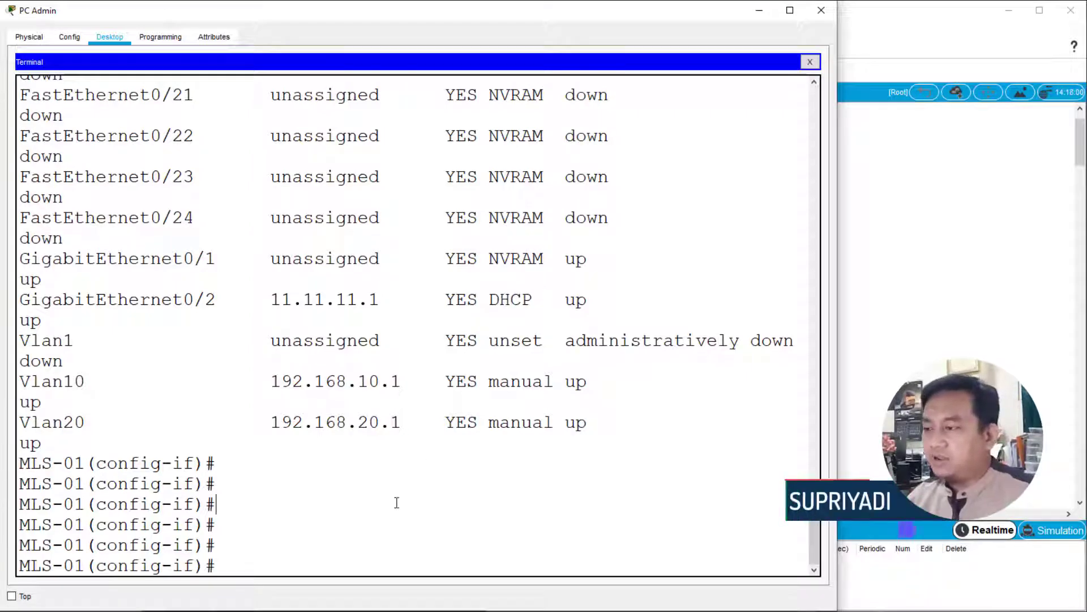
# - Leave interface configuration mode on MLS-01 with exit to return to global configuration mode
pyautogui.write('c')
pyautogui.press('BackSpace')
pyautogui.write('x')
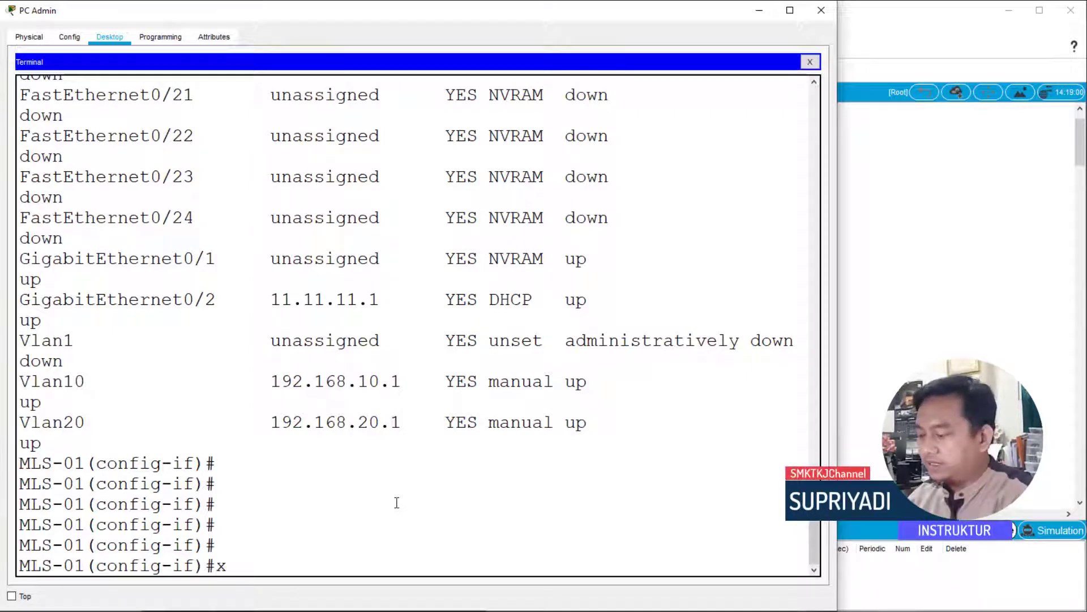
pyautogui.press('BackSpace')
pyautogui.press('BackSpace')
pyautogui.press('BackSpace')
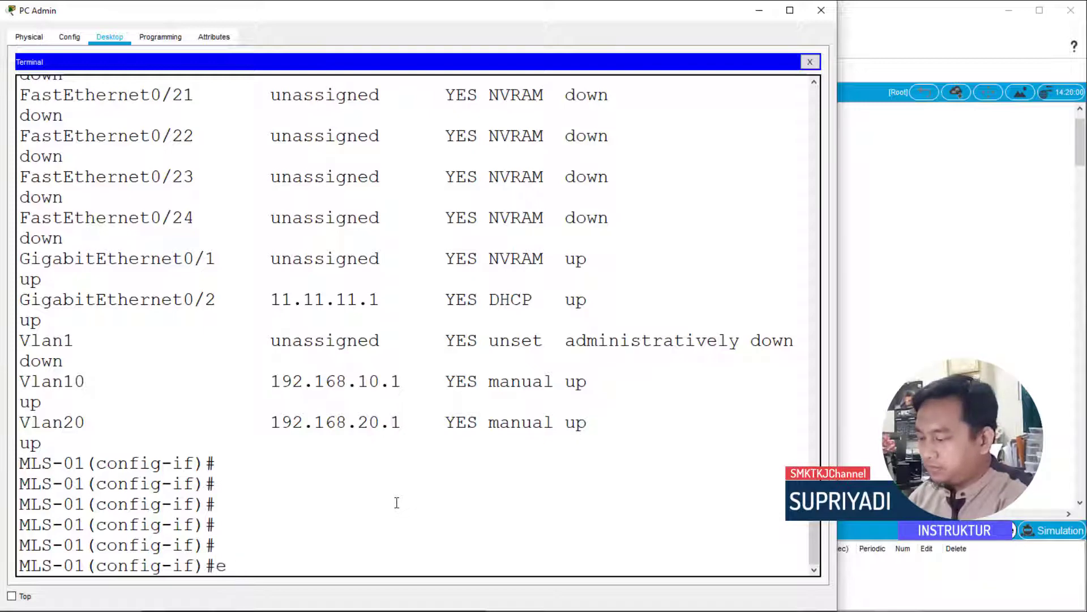
pyautogui.write('exit')
pyautogui.press('Return')
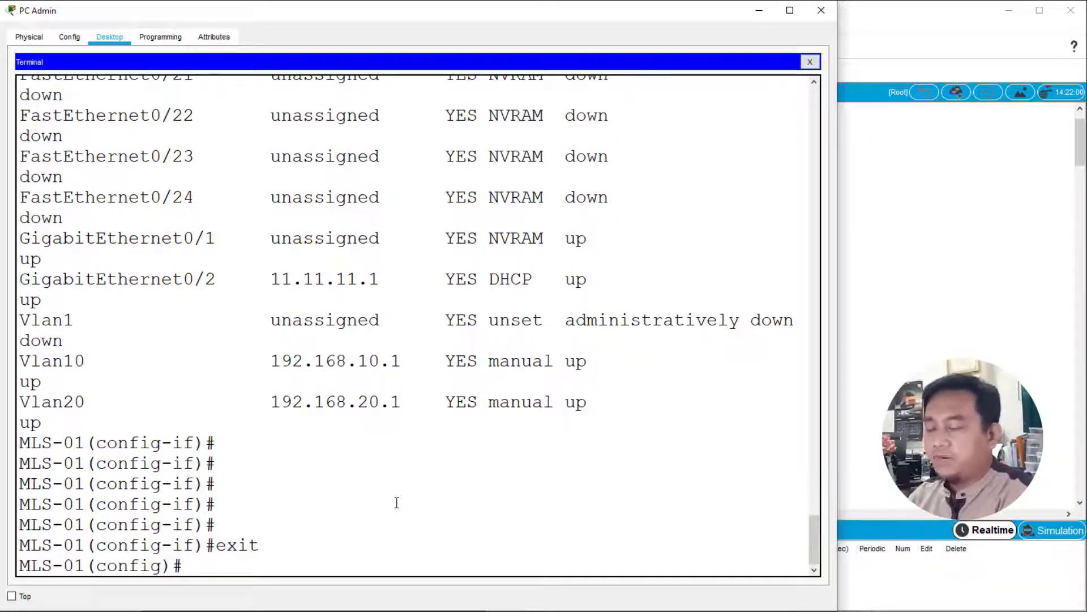
# - Enable Layer 3 routing on MLS-01 with ip routing
pyautogui.write('ip routing')
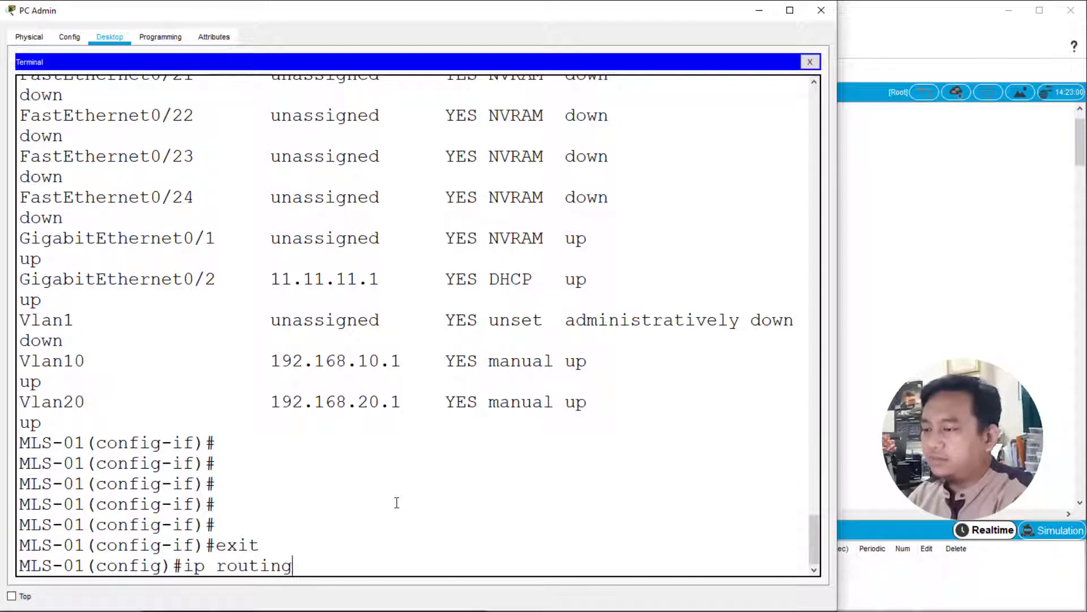
pyautogui.press('Return')
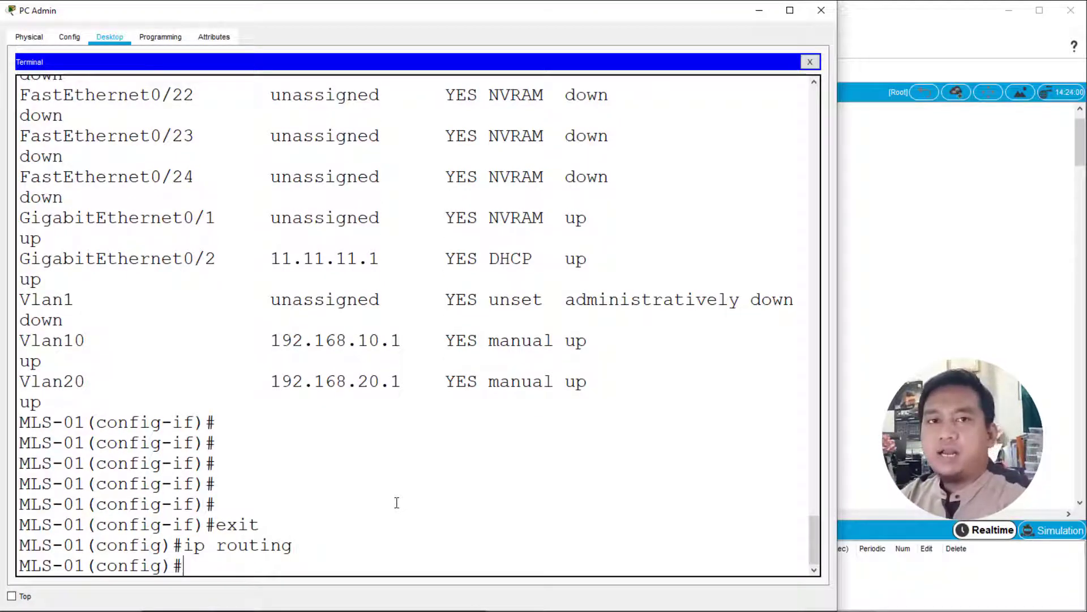